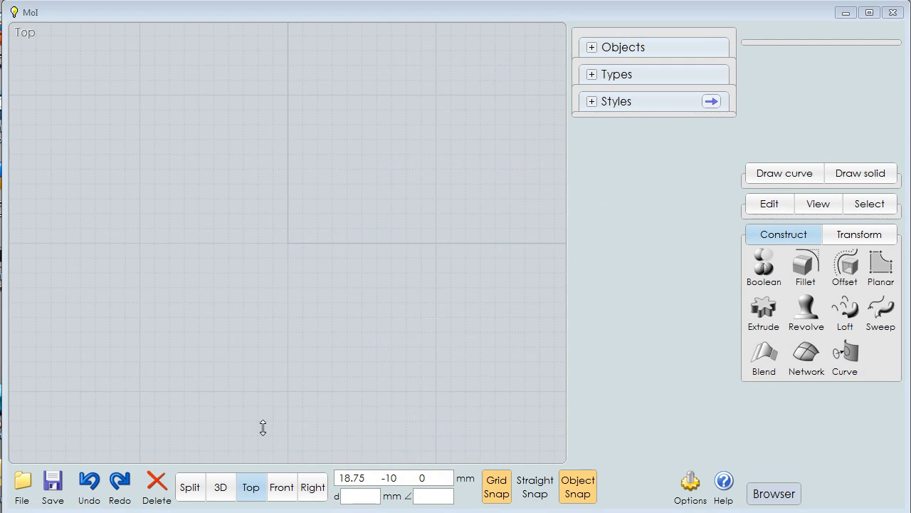
Expand the curve drawing and construction tool palettes, ready to draw a four-pointed star
mouse_move(266, 433)
left_click(779, 205)
left_click(778, 205)
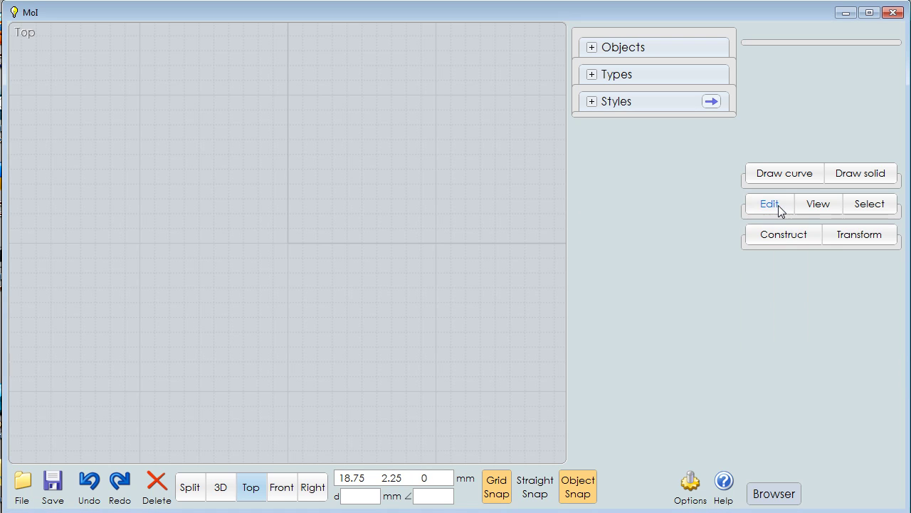
left_click(778, 206)
left_click(777, 180)
left_click(777, 180)
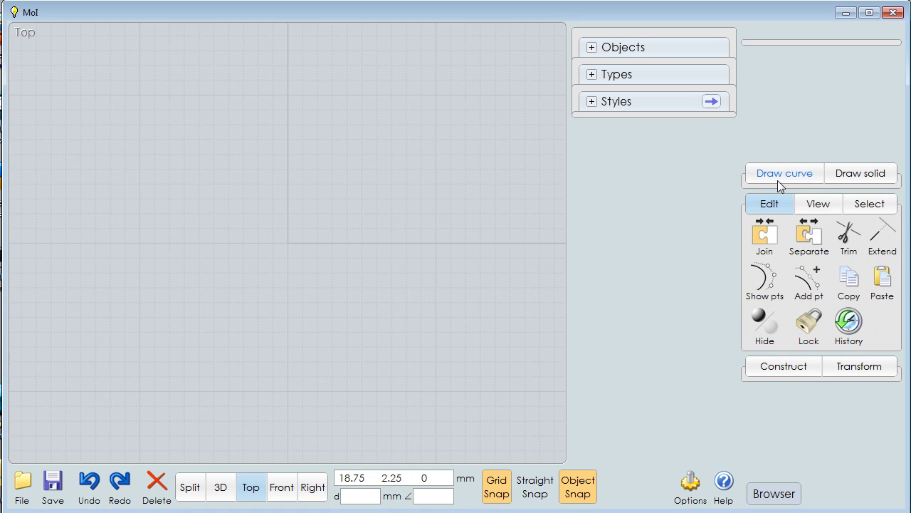
left_click(778, 181)
left_click(790, 458)
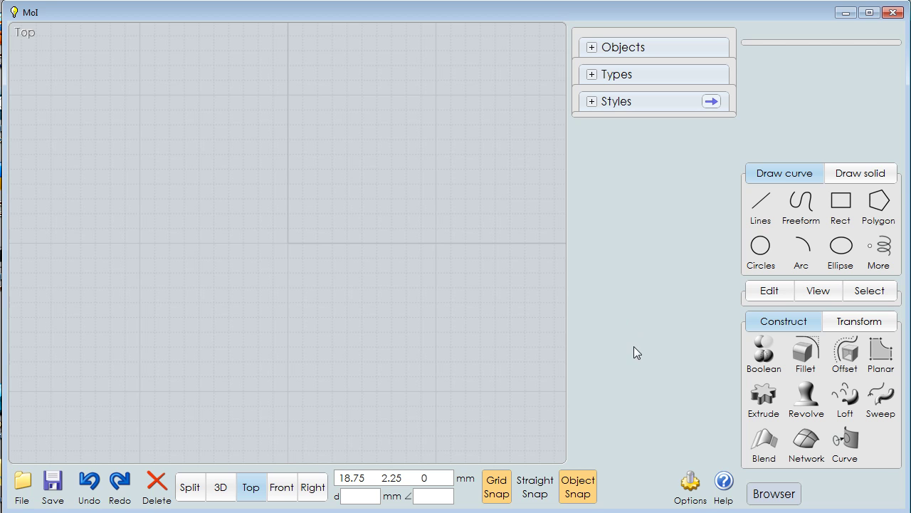
Draw a four-pointed star centred on the origin in the Top view
left_click(878, 204)
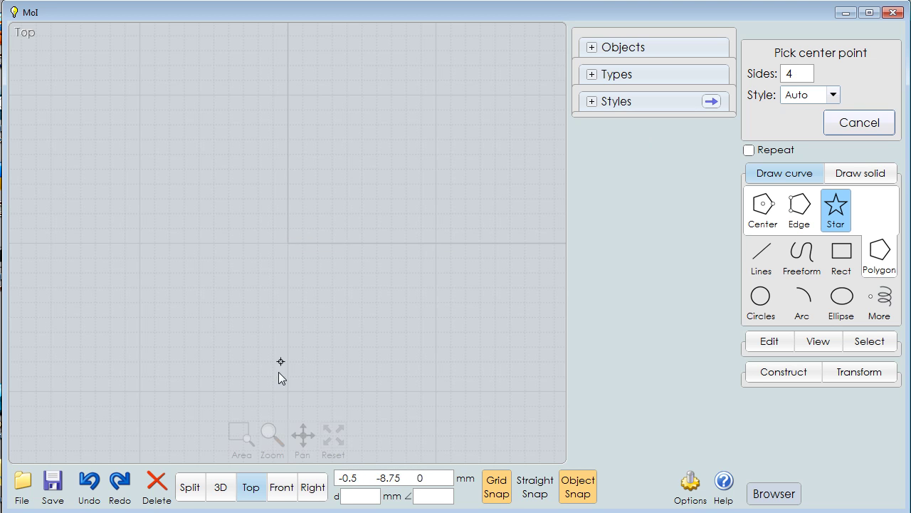
left_click(186, 492)
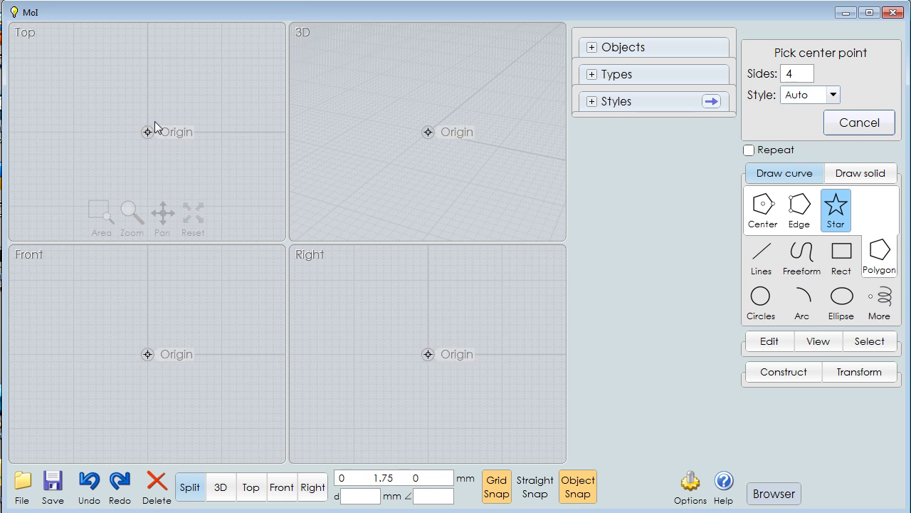
left_click(253, 490)
left_click(288, 243)
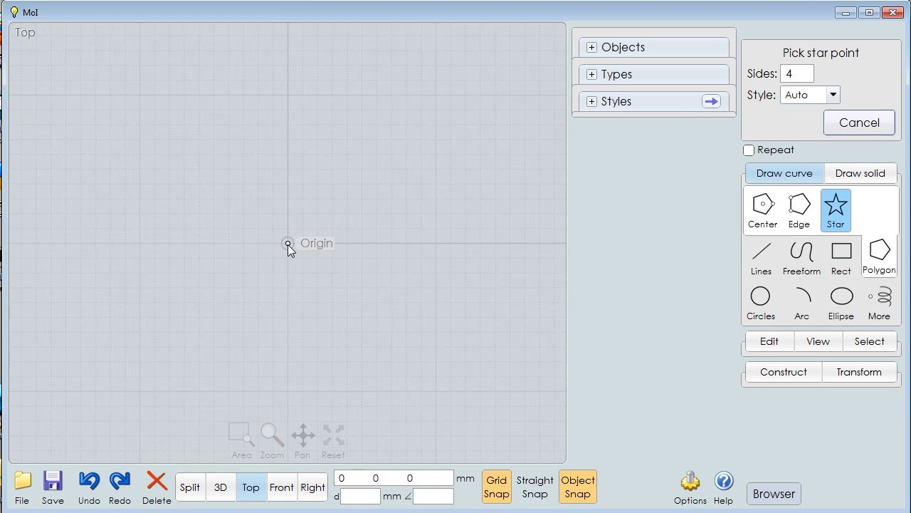
left_click(288, 76)
left_click(451, 248)
left_click(538, 275)
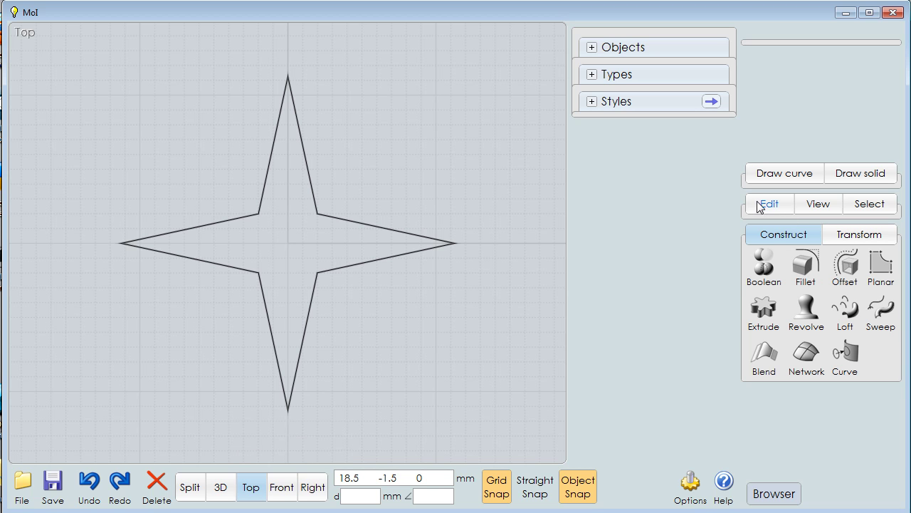
Draw a 9.55 mm radius circle from the star's centre, cutting across its arms
left_click(775, 177)
left_click(760, 294)
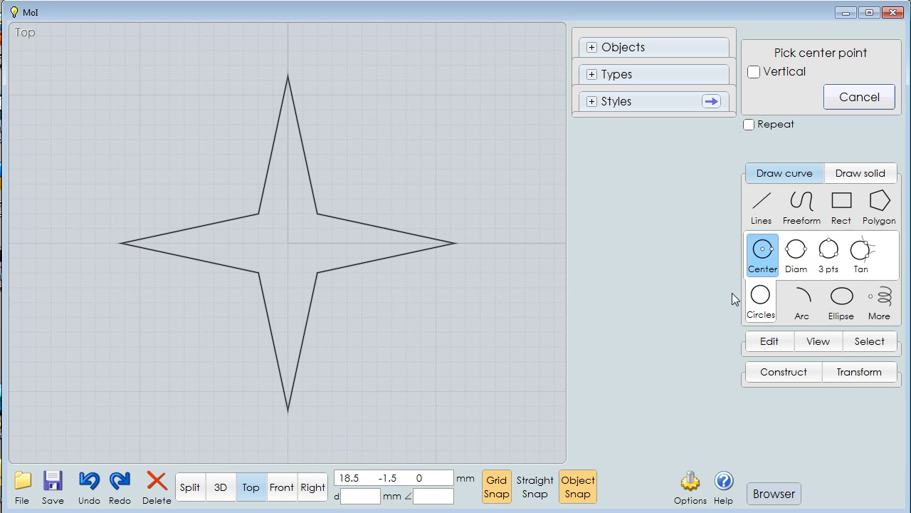
left_click(287, 243)
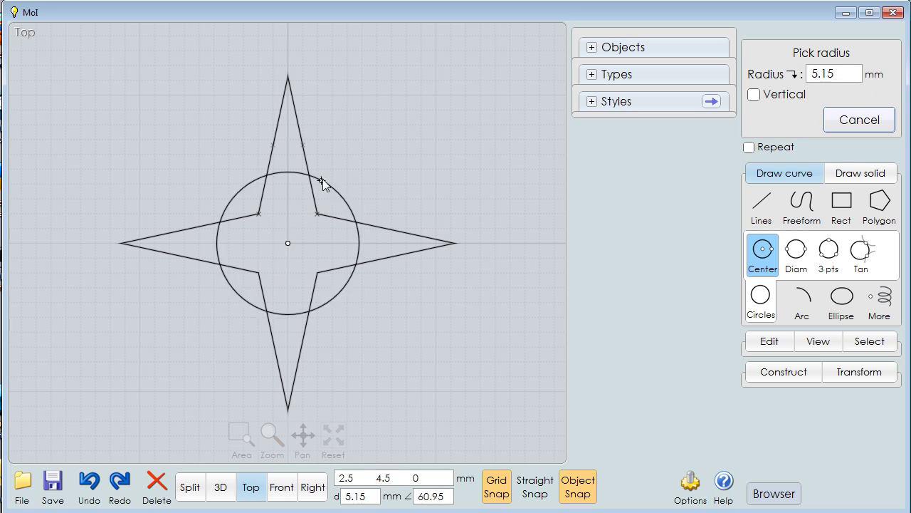
left_click(385, 139)
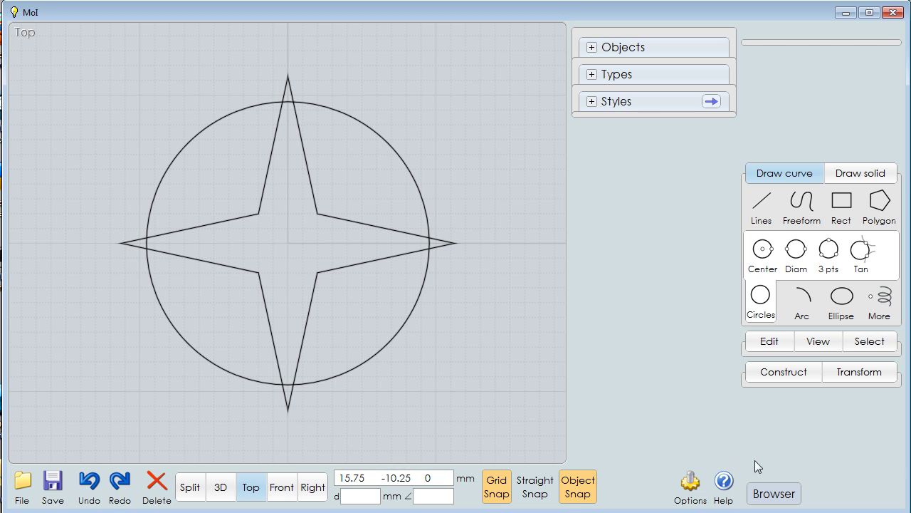
Boolean-intersect the star with the circle so its four tips are trimmed flat
left_click(389, 264)
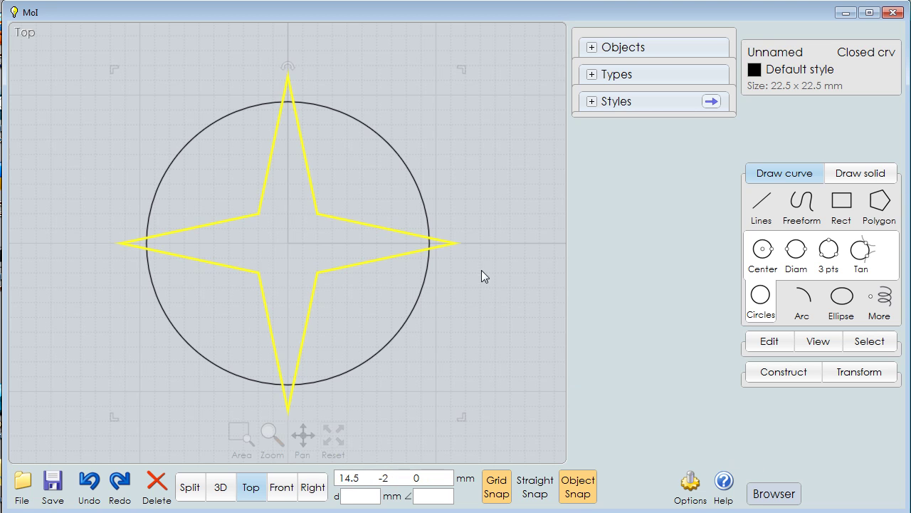
left_click(773, 341)
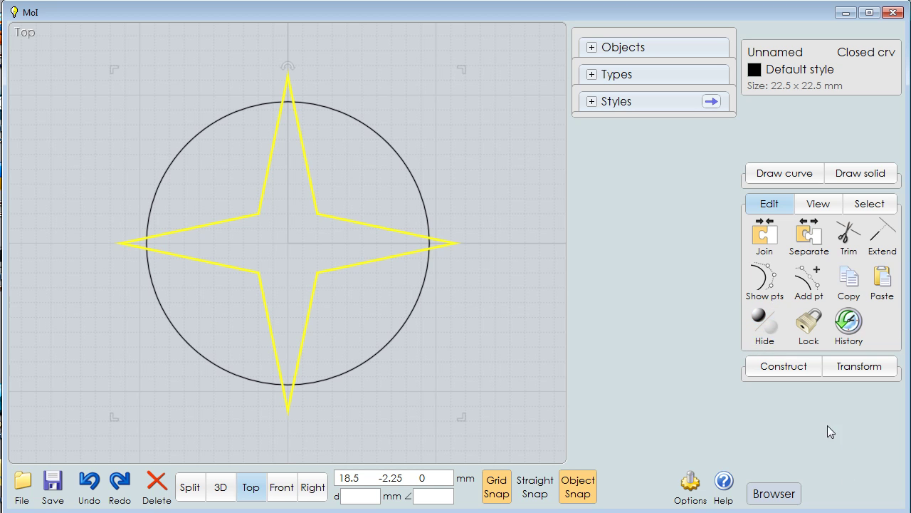
left_click(783, 366)
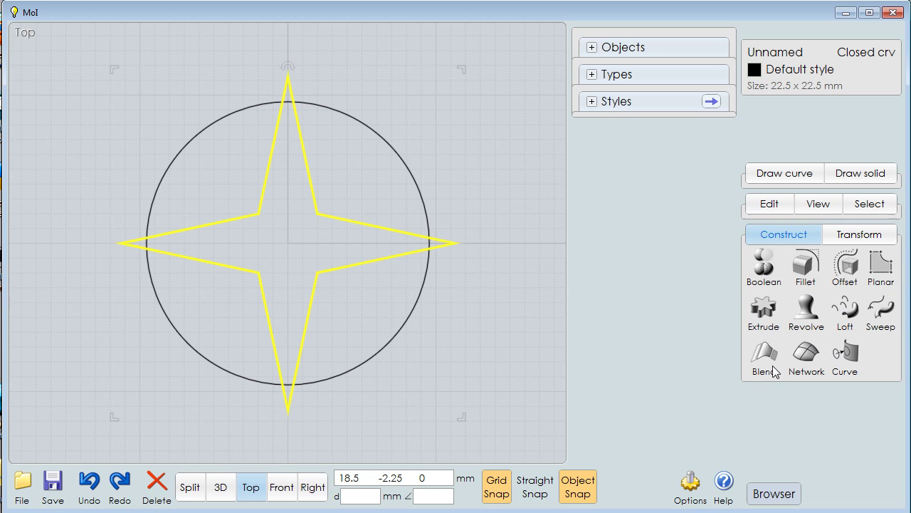
left_click(763, 280)
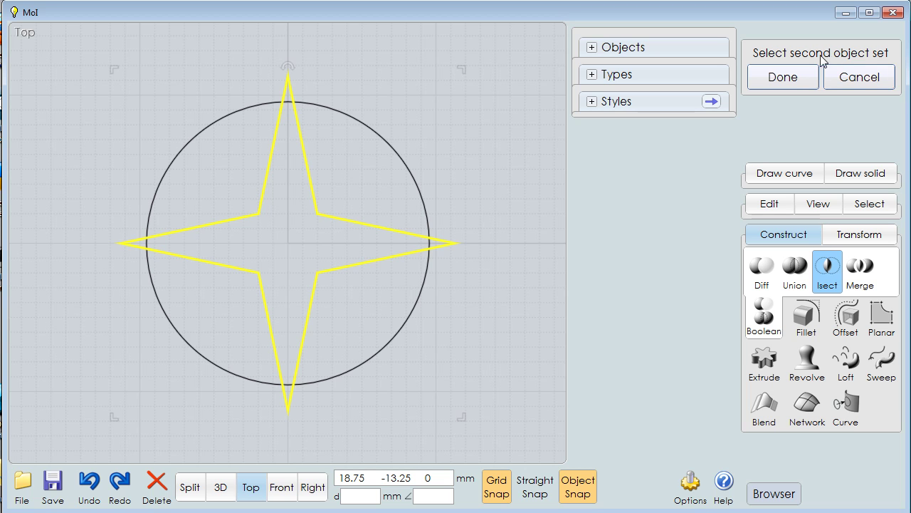
left_click(407, 187)
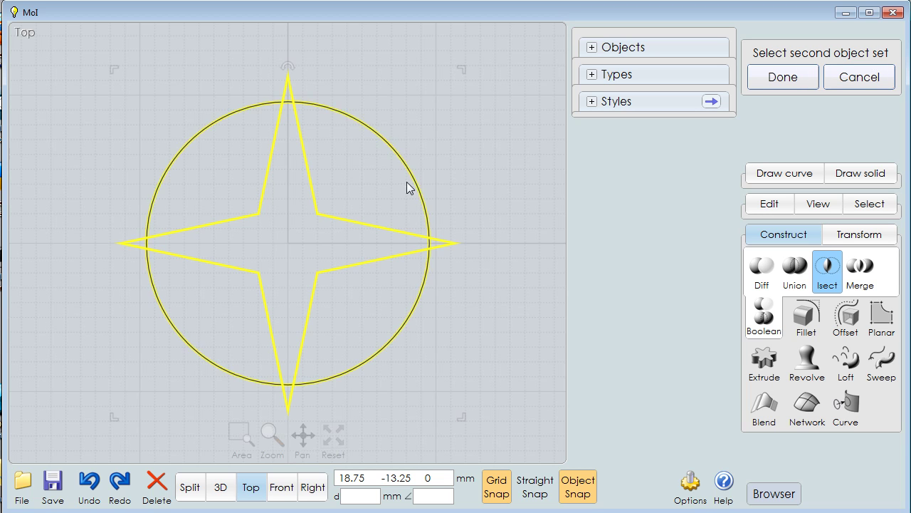
left_click(762, 82)
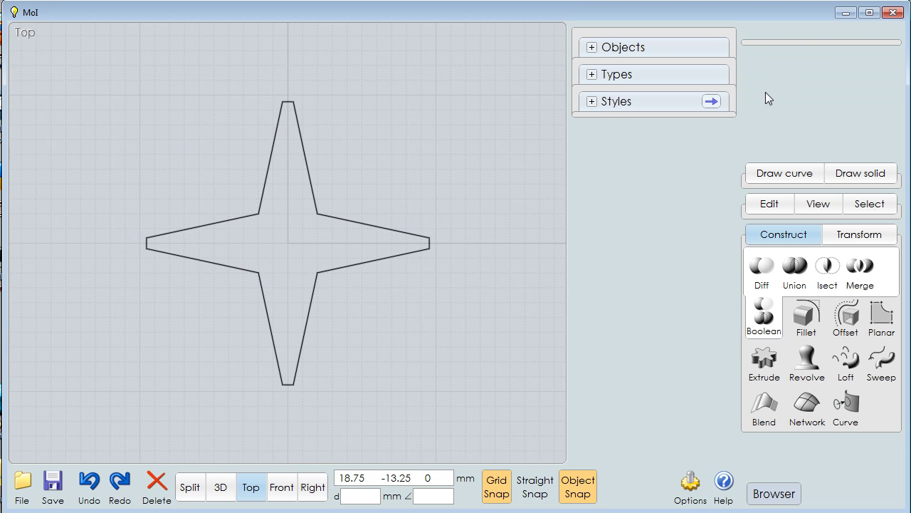
left_click(187, 243)
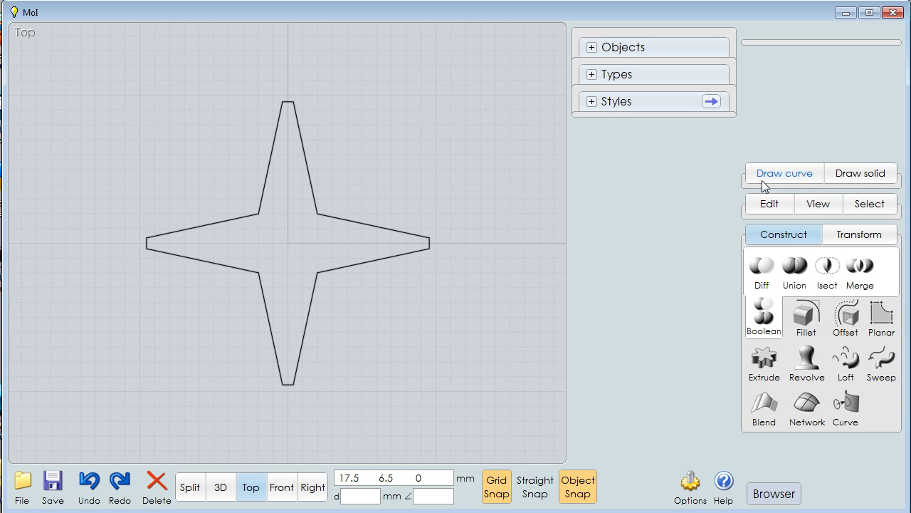
Draw a larger Custom-style four-pointed star centred on the origin around the clipped star
left_click(792, 173)
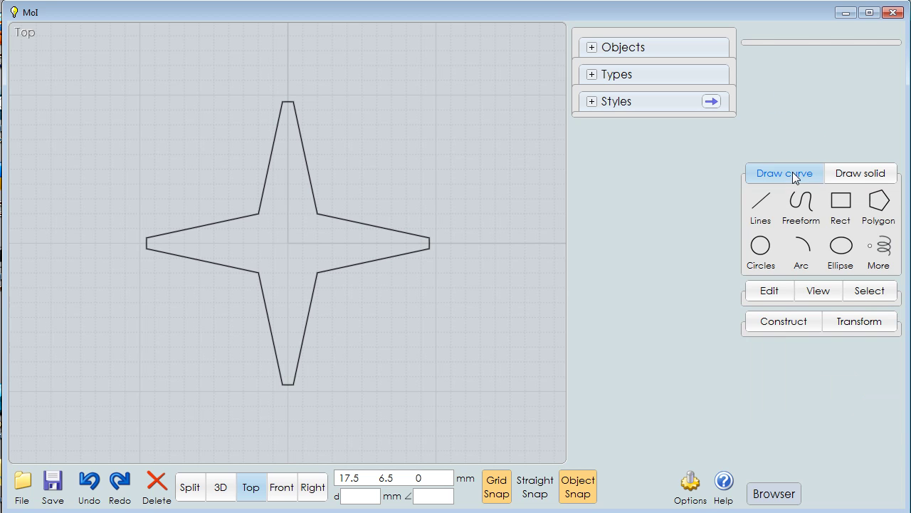
left_click(880, 201)
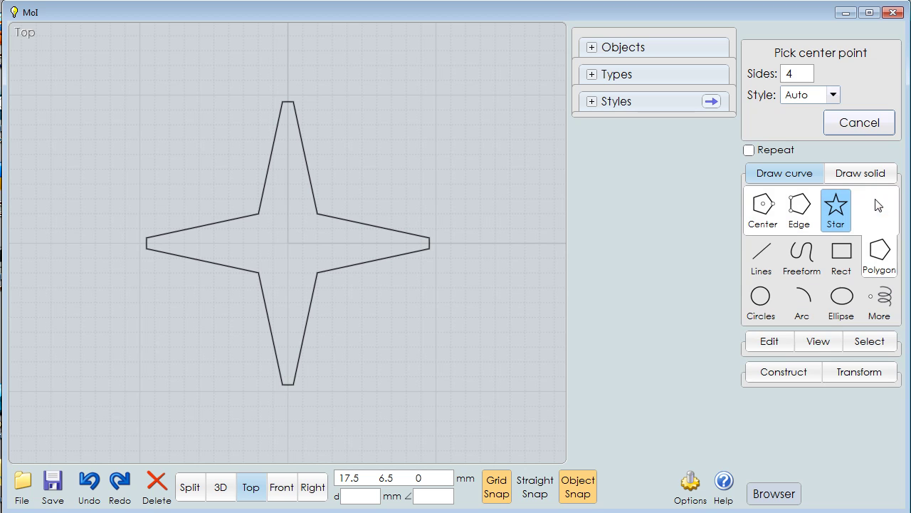
left_click(833, 95)
left_click(803, 124)
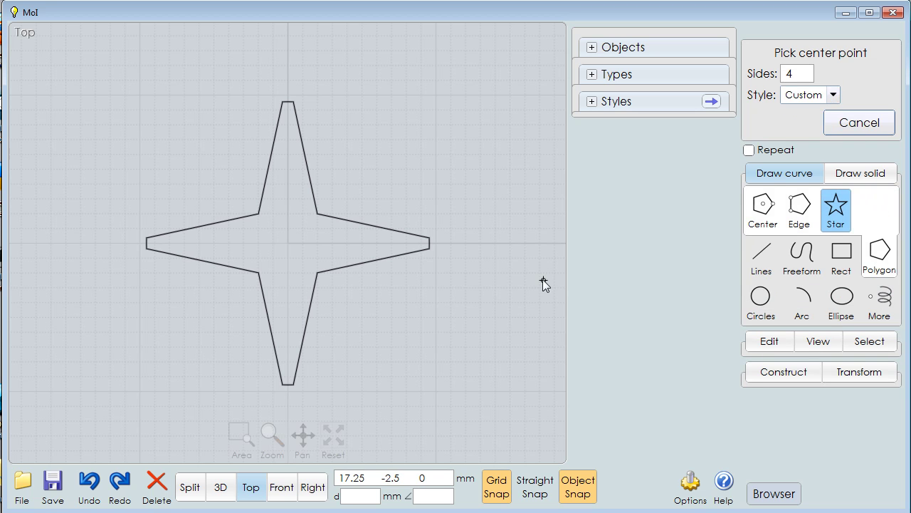
left_click(286, 239)
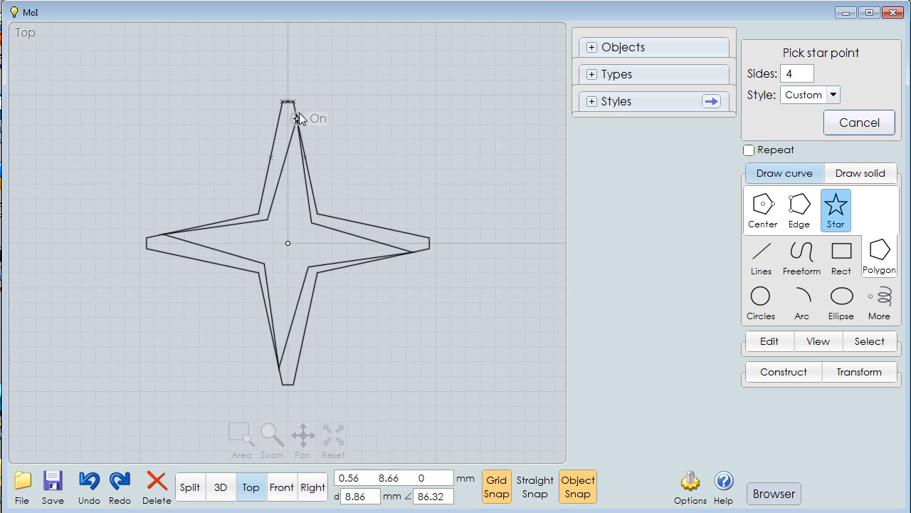
left_click(290, 25)
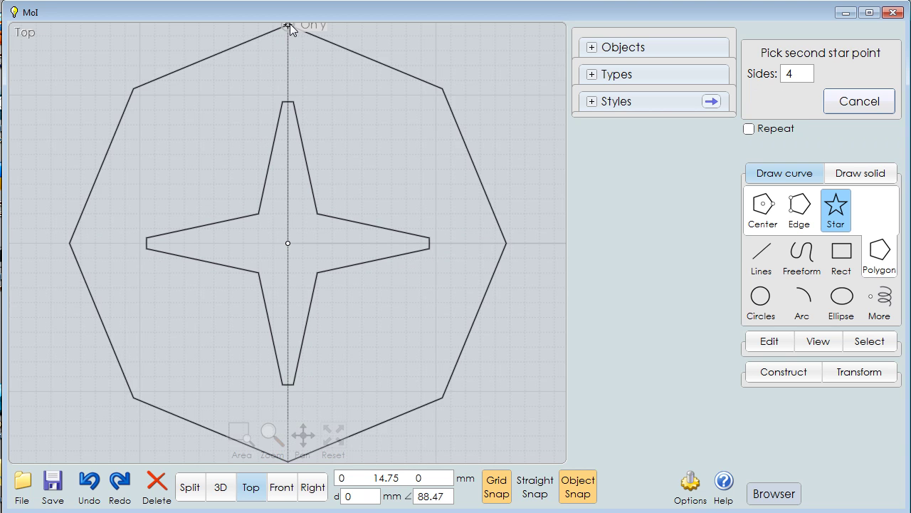
left_click(323, 136)
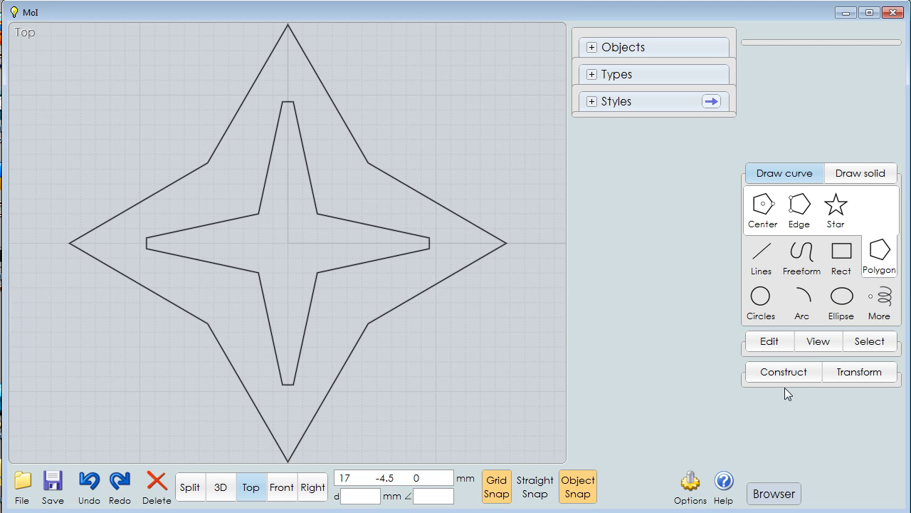
Offset the sharp-pointed middle star outline outward to create a third, larger outline
left_click(779, 370)
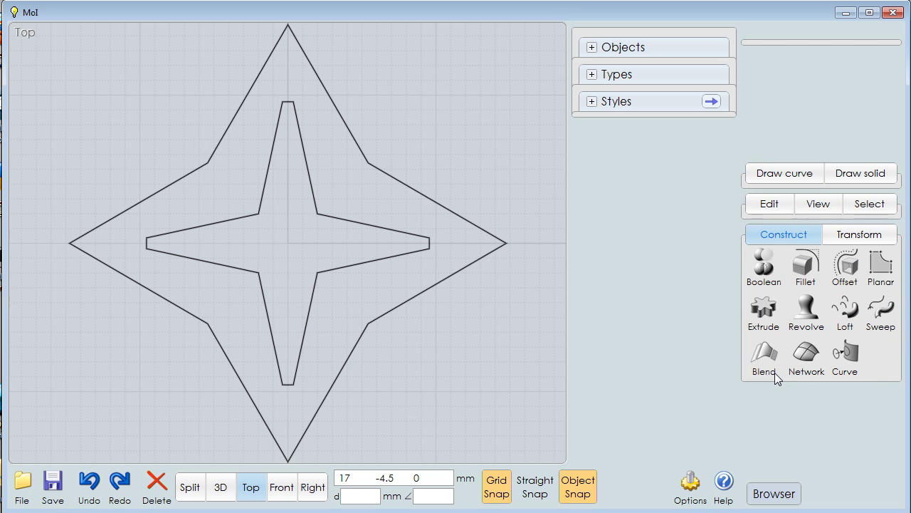
left_click(475, 256)
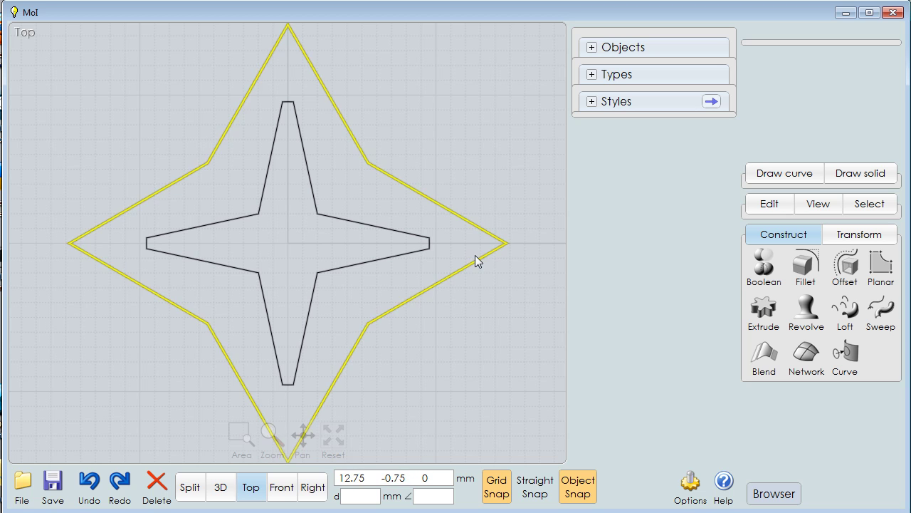
left_click(851, 268)
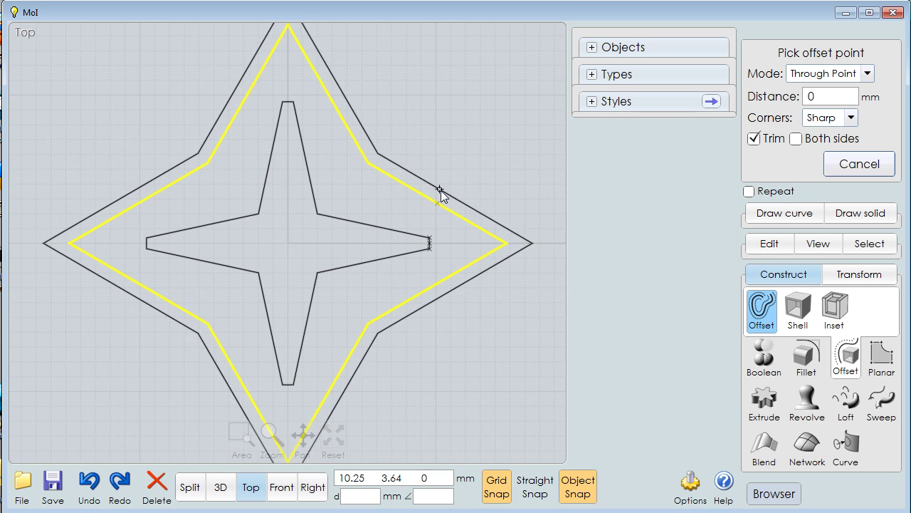
left_click(473, 169)
scroll(528, 367, "down", 3)
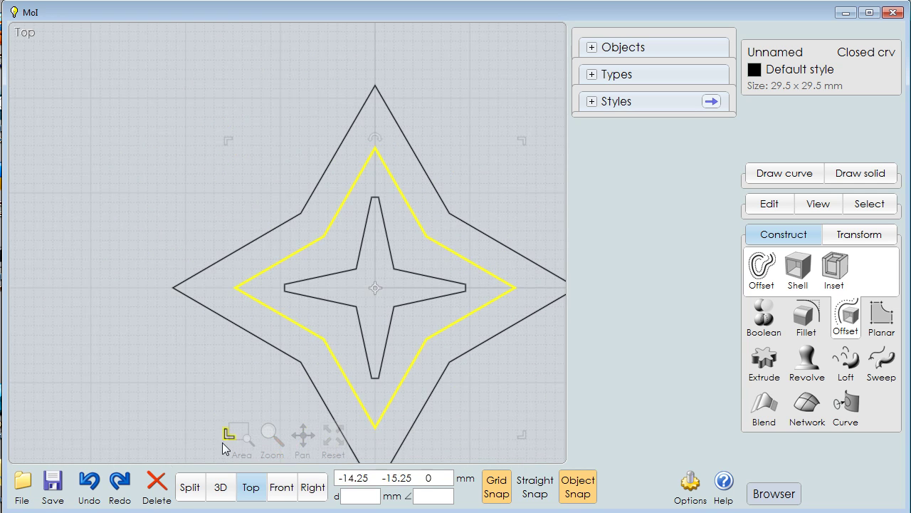
Deselect the middle outline and select the small inner star outline
left_click(495, 412)
left_click(418, 299)
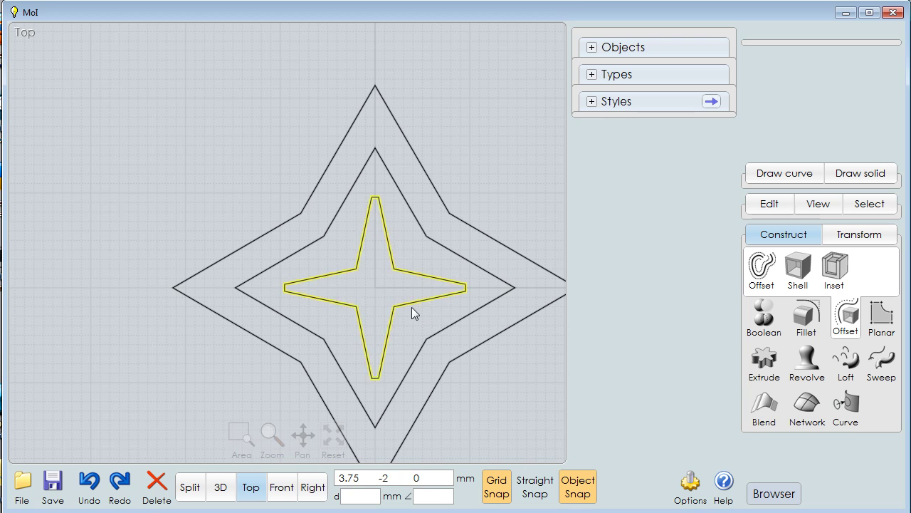
left_click(411, 307)
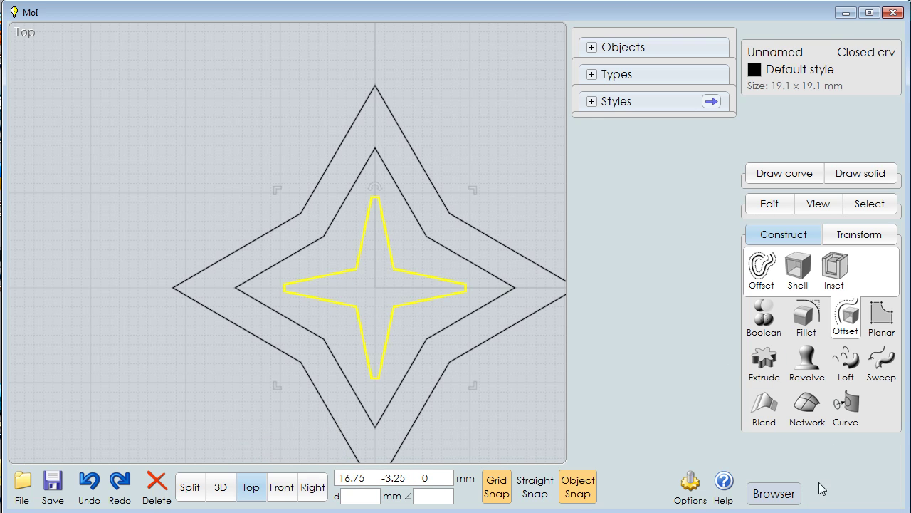
Extrude the inner star outline 30 mm into a capped solid
left_click(772, 371)
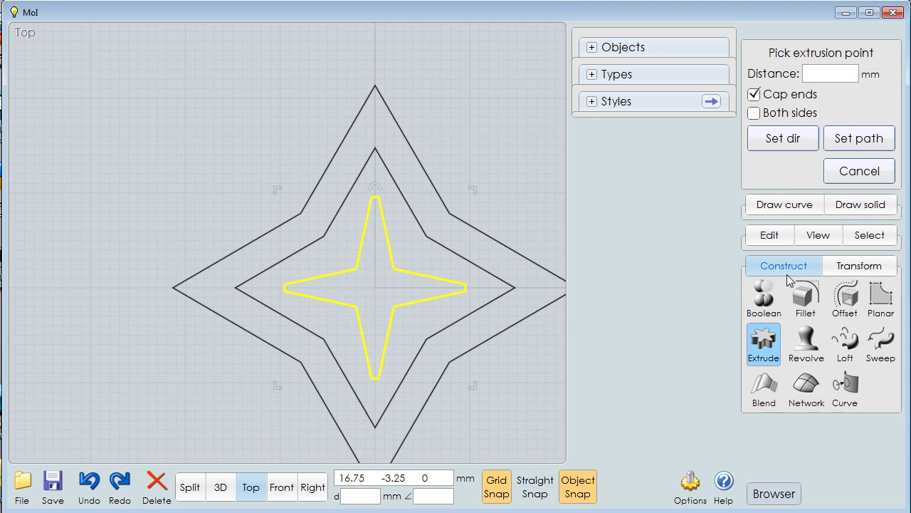
left_click(826, 76)
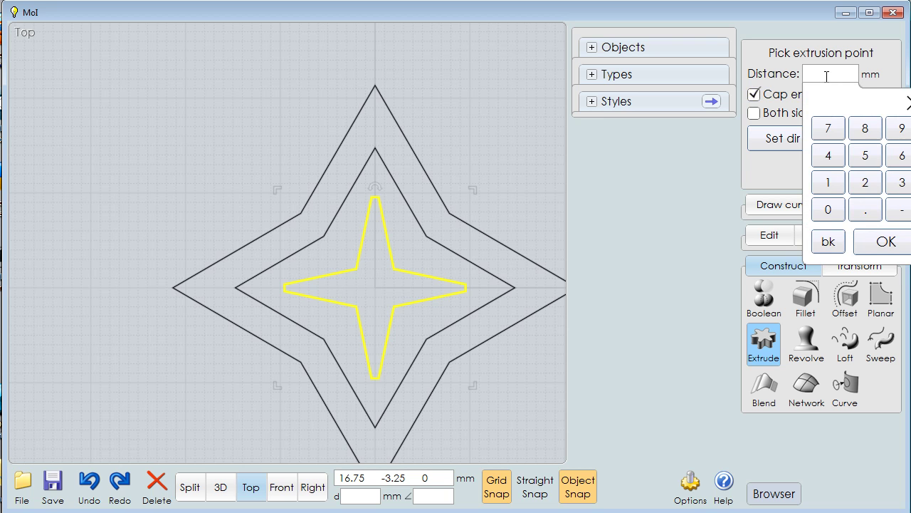
type("30")
key("Return")
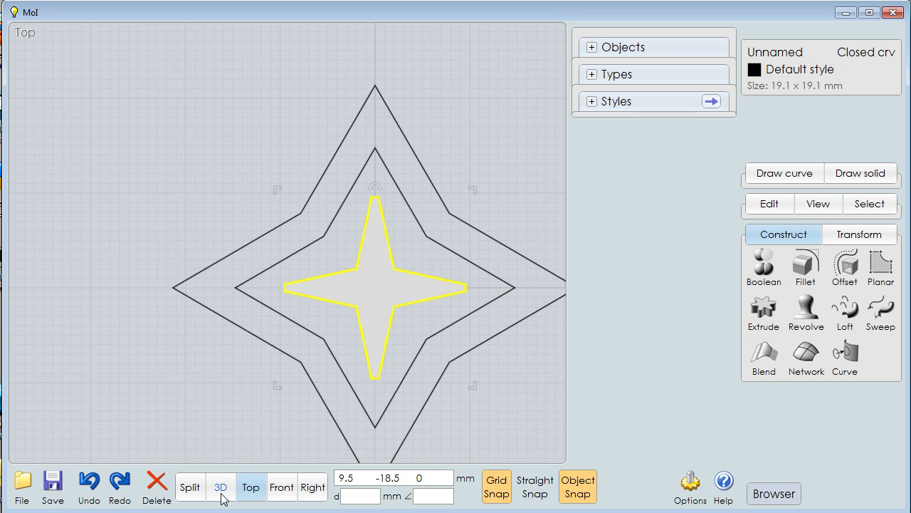
Check the 30 mm extrusion height in Front view, then return to Top view
left_click(285, 489)
scroll(333, 397, "down", 3)
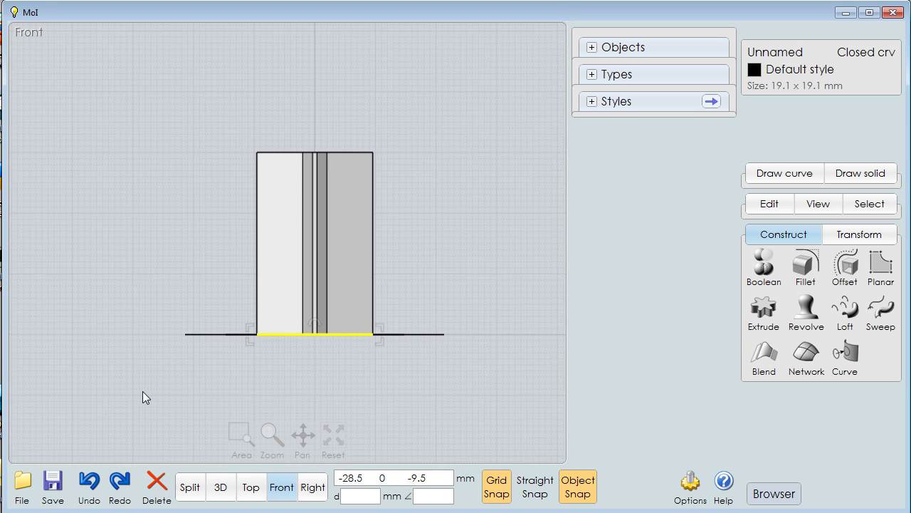
left_click(254, 488)
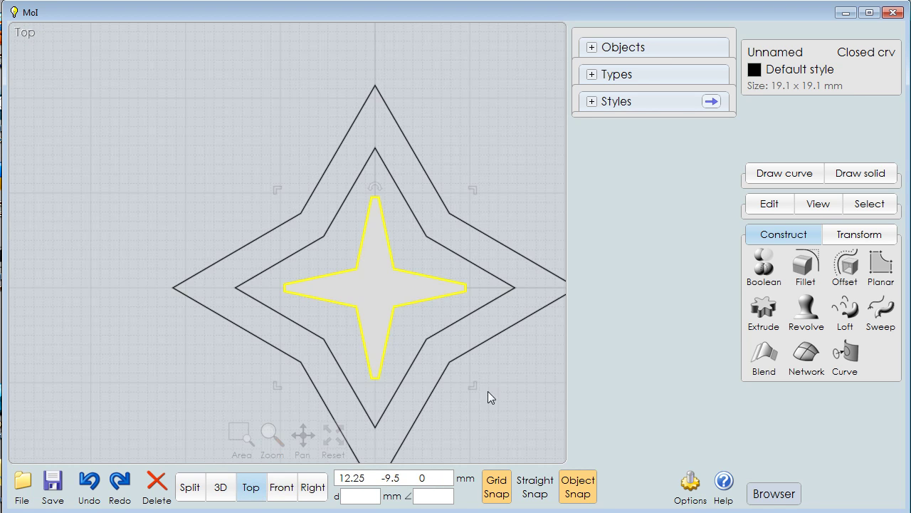
Extrude the middle and outer star outlines together, snapping the height to the inner star's top
left_click(449, 327)
left_click(471, 349)
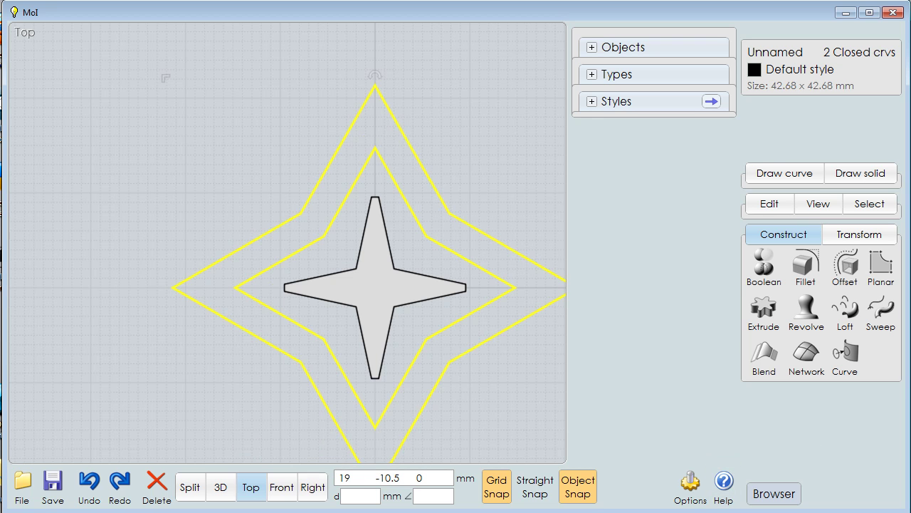
left_click(764, 314)
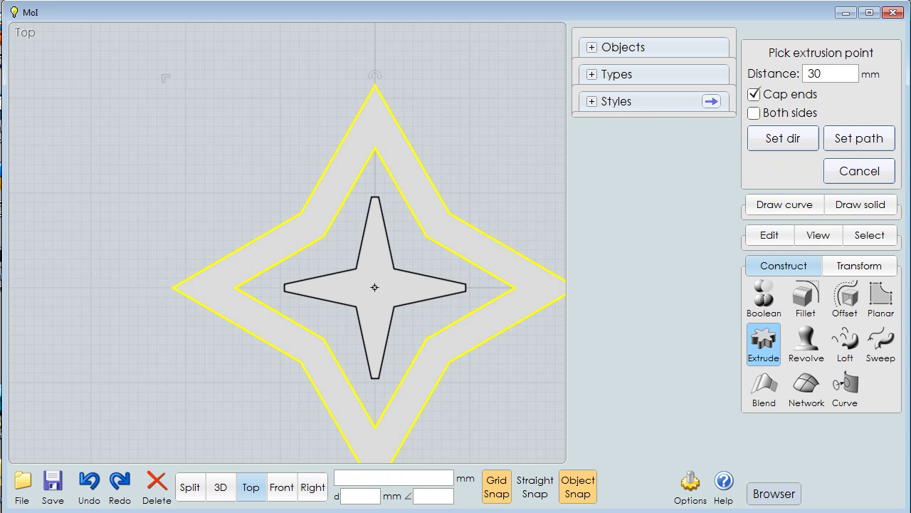
left_click(281, 490)
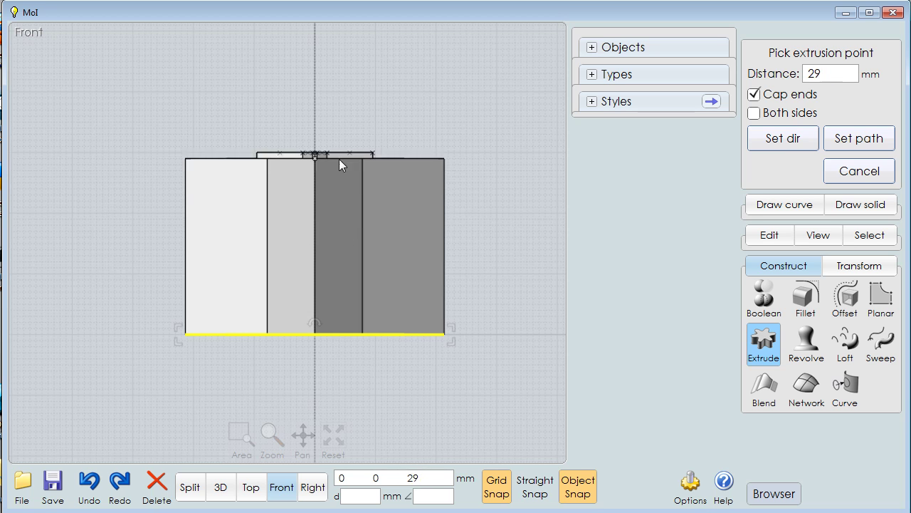
left_click(336, 153)
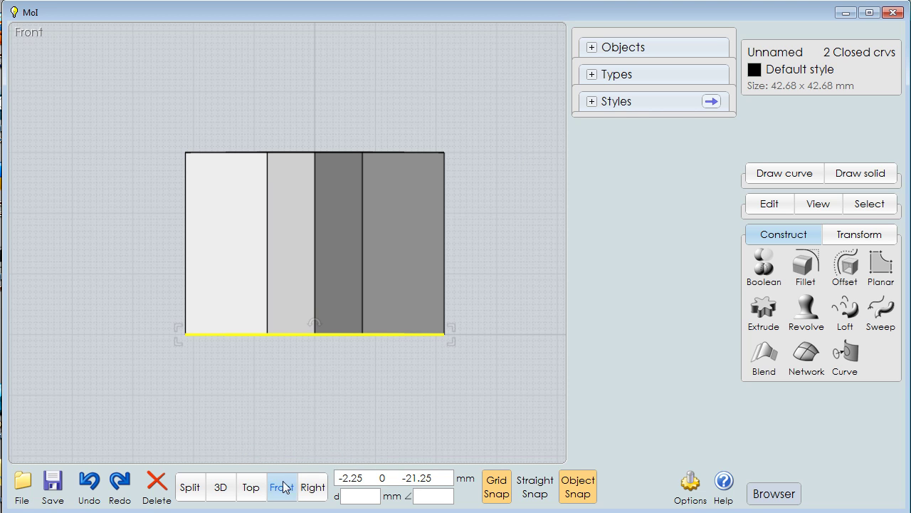
In Top view, clear the selection and select only the 19.1 x 19.1 x 30 mm inner star solid
left_click(261, 496)
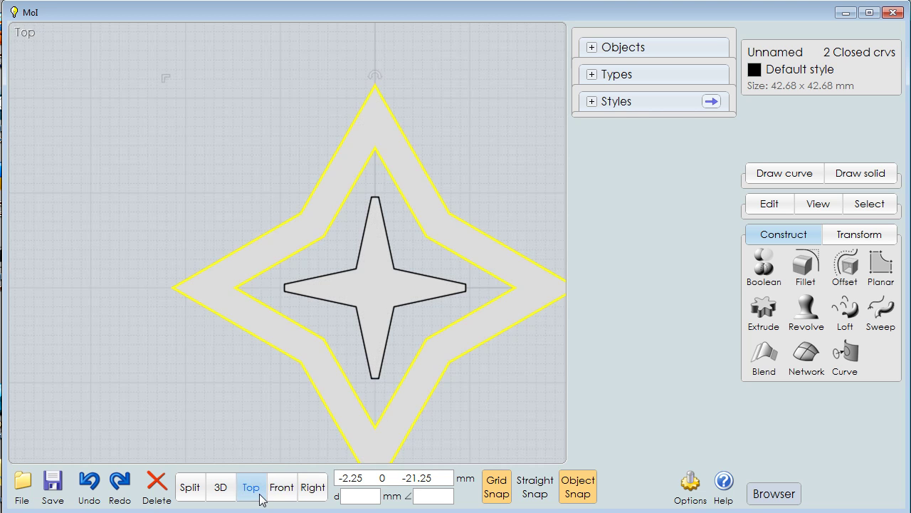
left_click(522, 400)
left_click(489, 302)
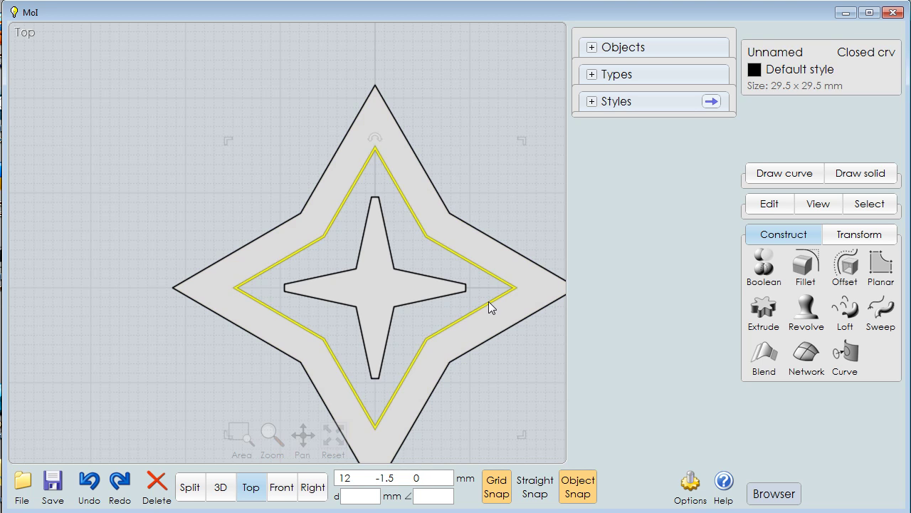
left_click(488, 301)
left_click(508, 331)
left_click(508, 331)
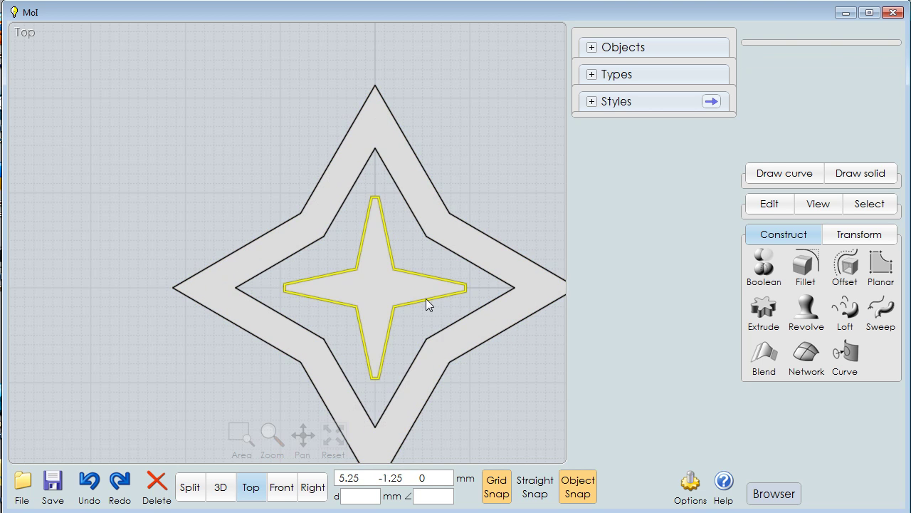
left_click(427, 304)
left_click(427, 305)
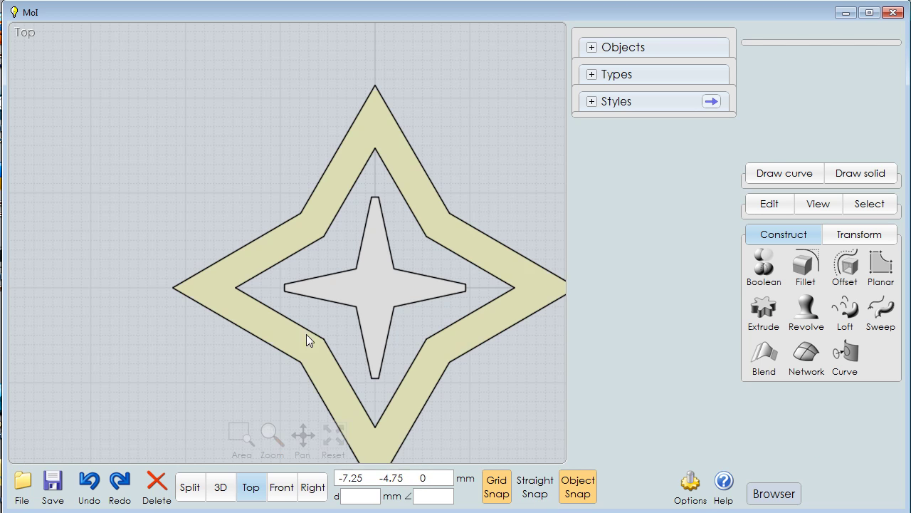
left_click(364, 289)
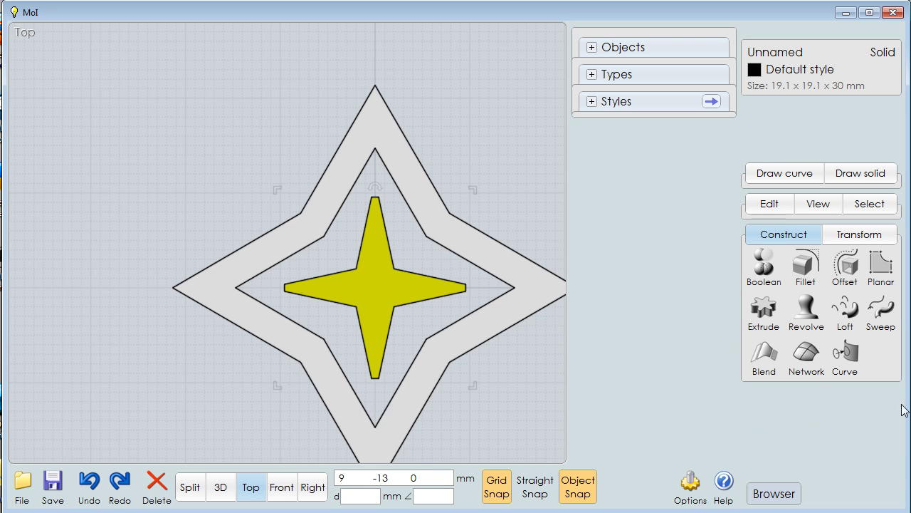
Twist the inner star solid 30° about a vertical axis from its centre top to bottom
left_click(872, 238)
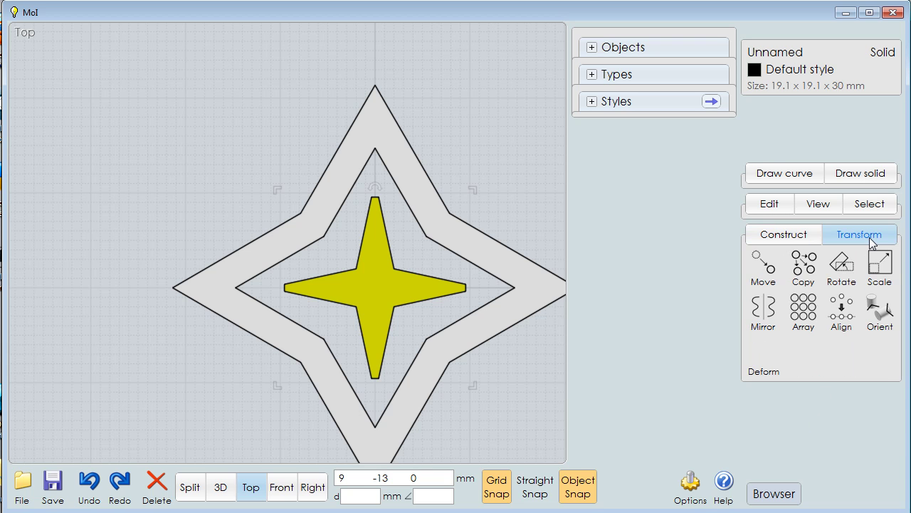
left_click(764, 363)
left_click(795, 360)
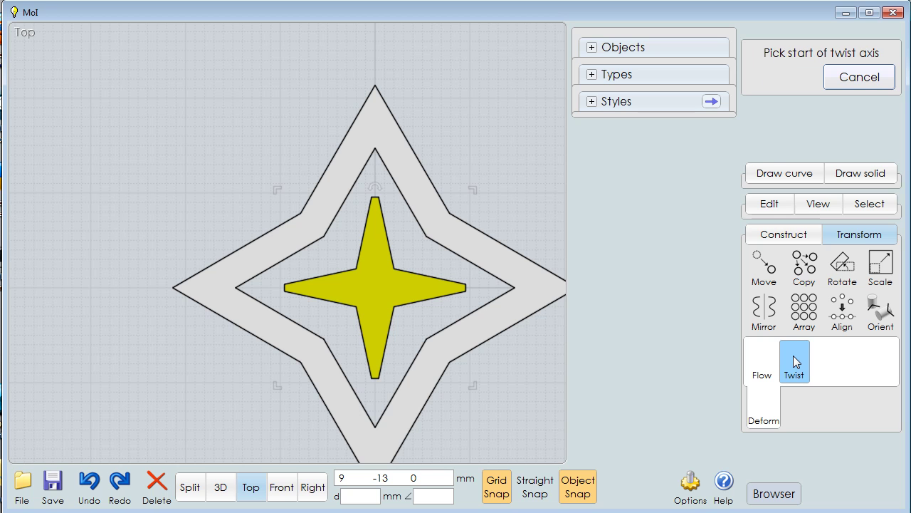
left_click(375, 289)
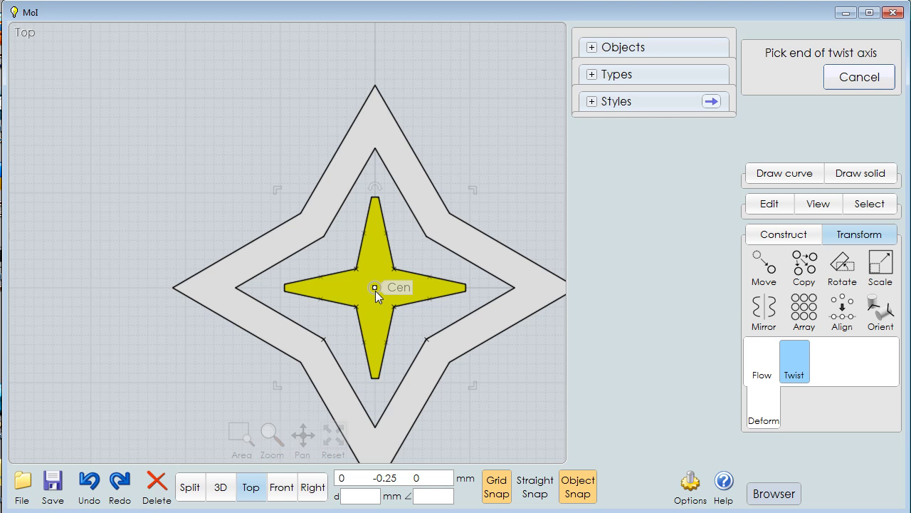
left_click(288, 491)
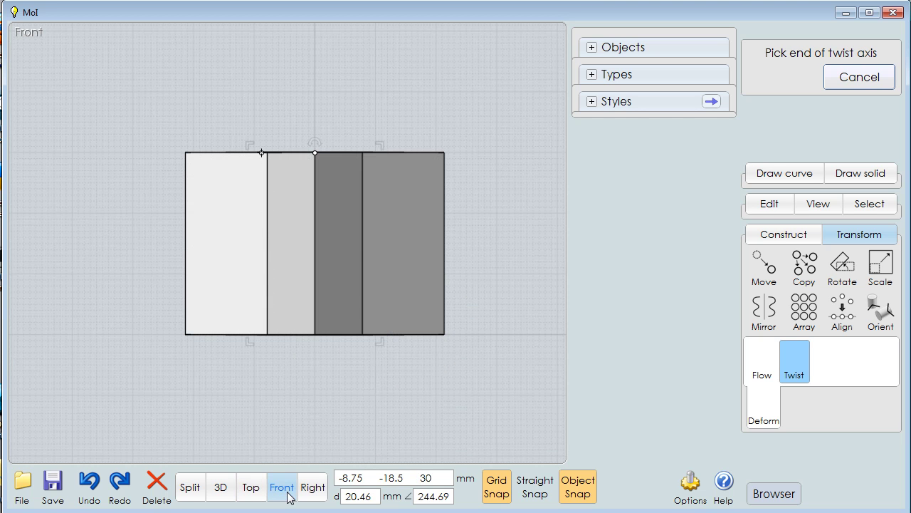
left_click(315, 334)
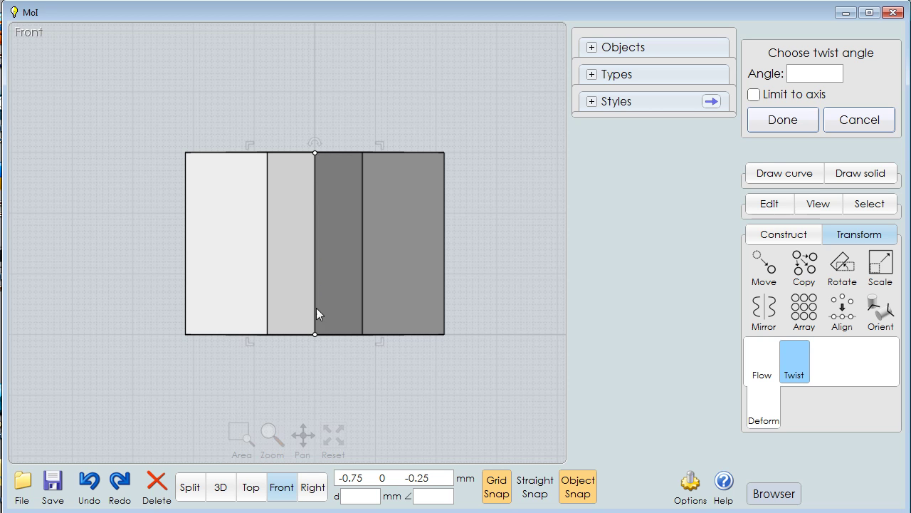
left_click(818, 67)
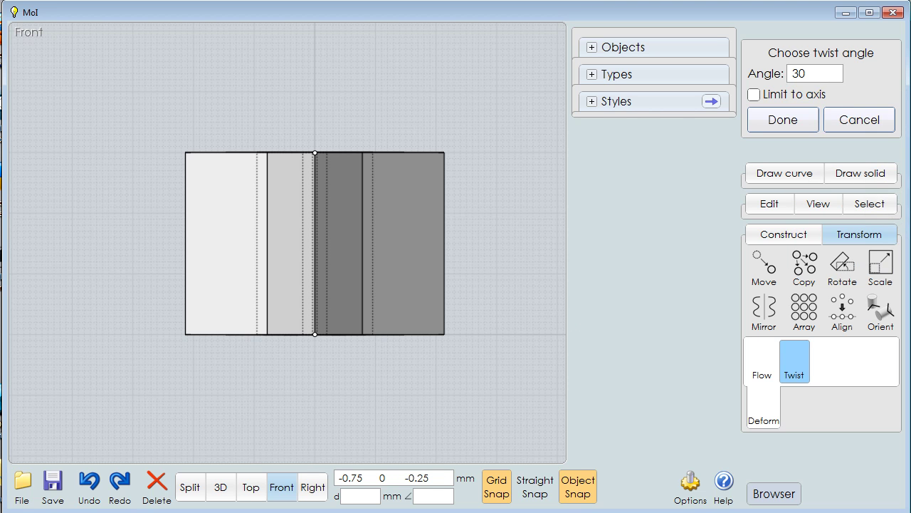
left_click(252, 495)
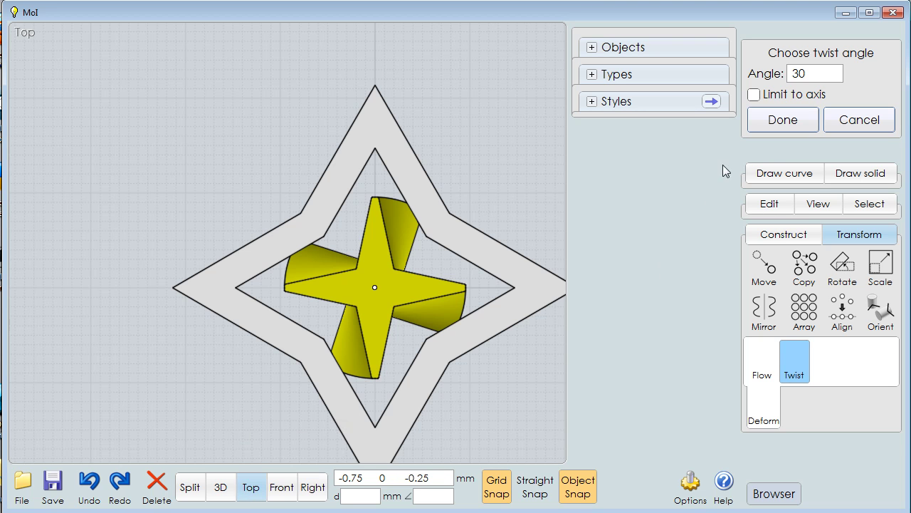
left_click(783, 119)
Start a twist with both solids selected, then cancel it and deselect everything
left_click(459, 336)
left_click(460, 336)
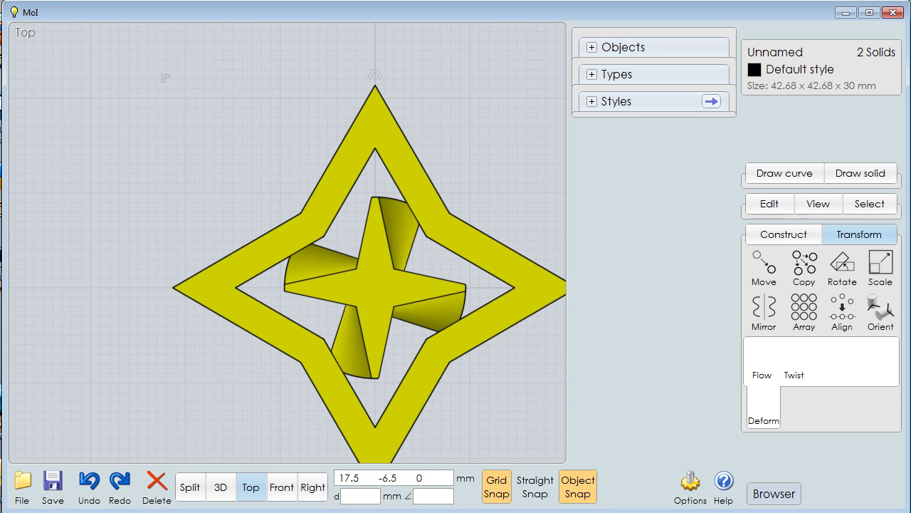
left_click(763, 415)
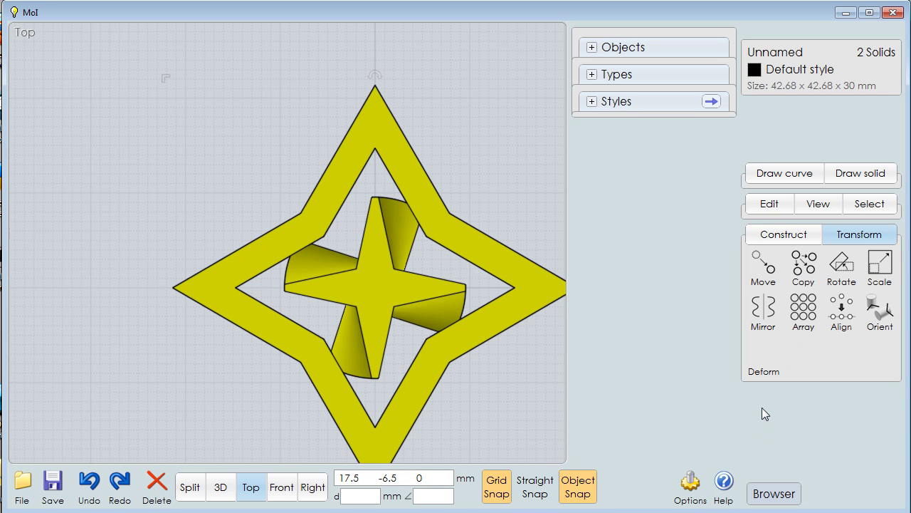
left_click(765, 378)
left_click(804, 374)
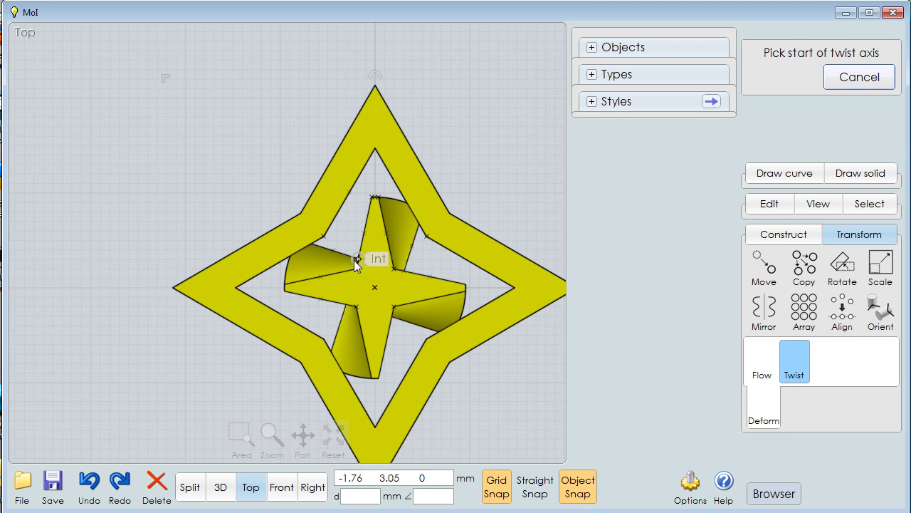
left_click(378, 291)
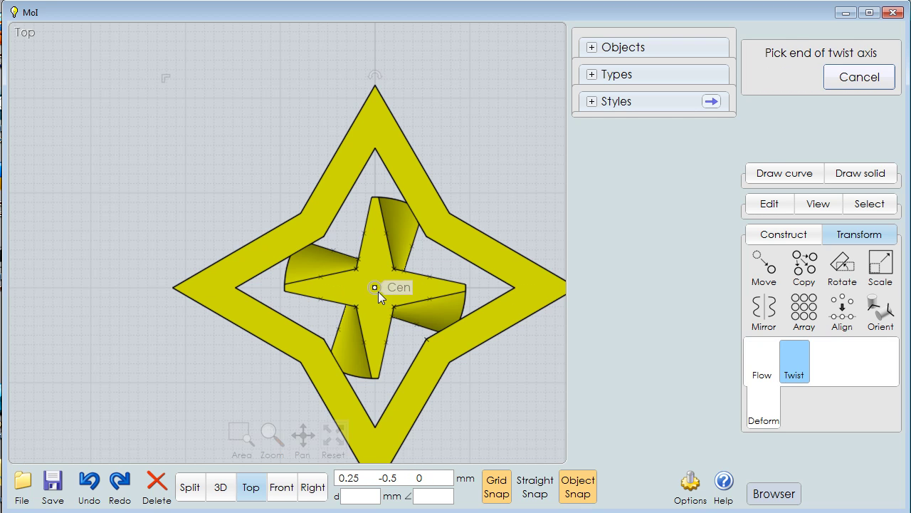
left_click(873, 85)
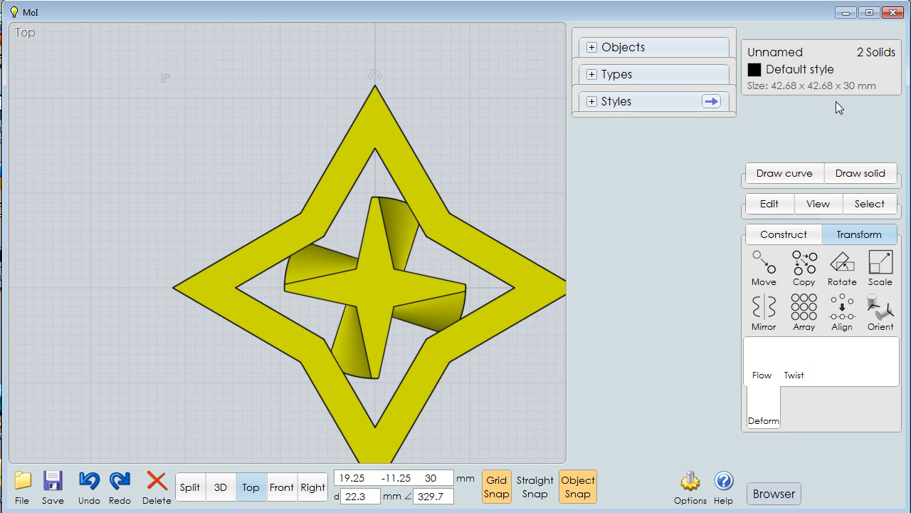
left_click(488, 418)
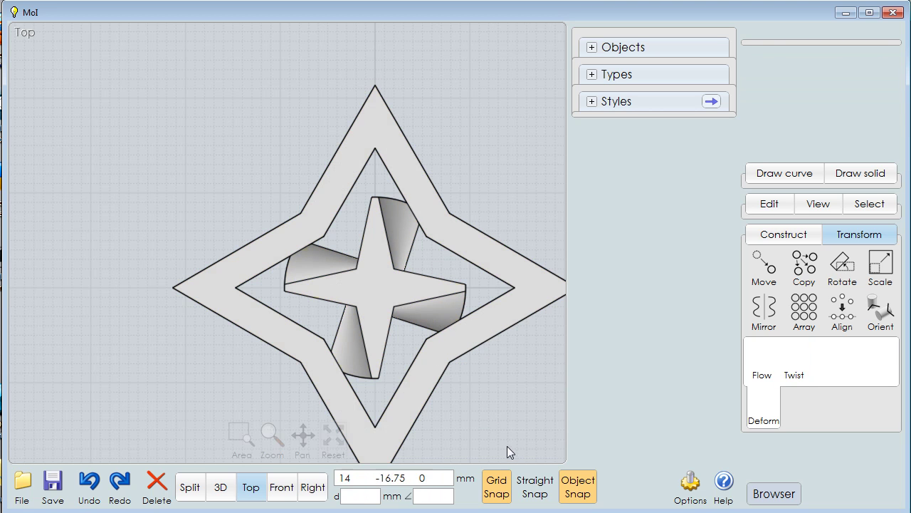
Twist only the outer star ring by -30° about the vertical centre axis
left_click(481, 318)
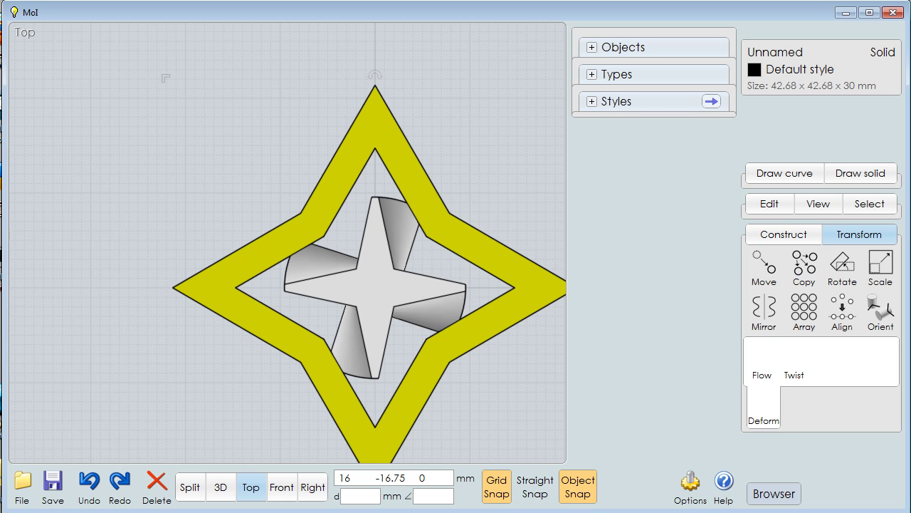
left_click(788, 364)
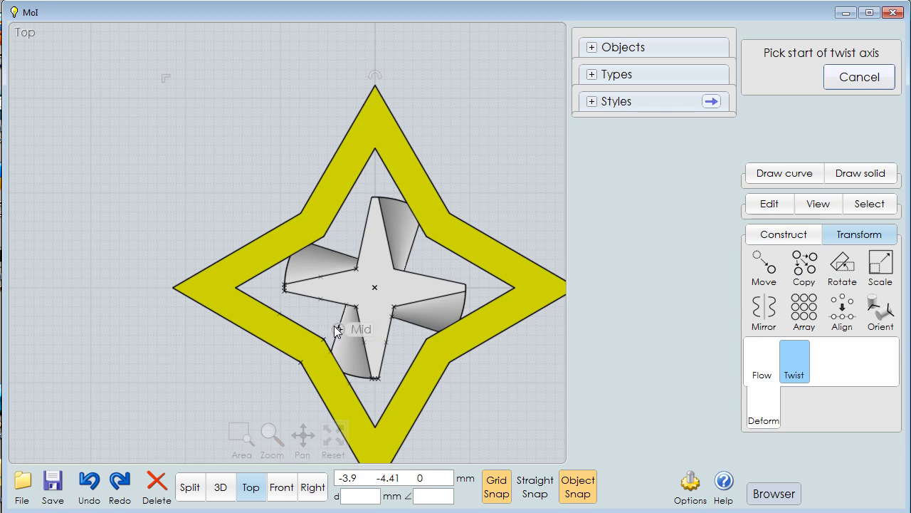
left_click(374, 289)
left_click(280, 493)
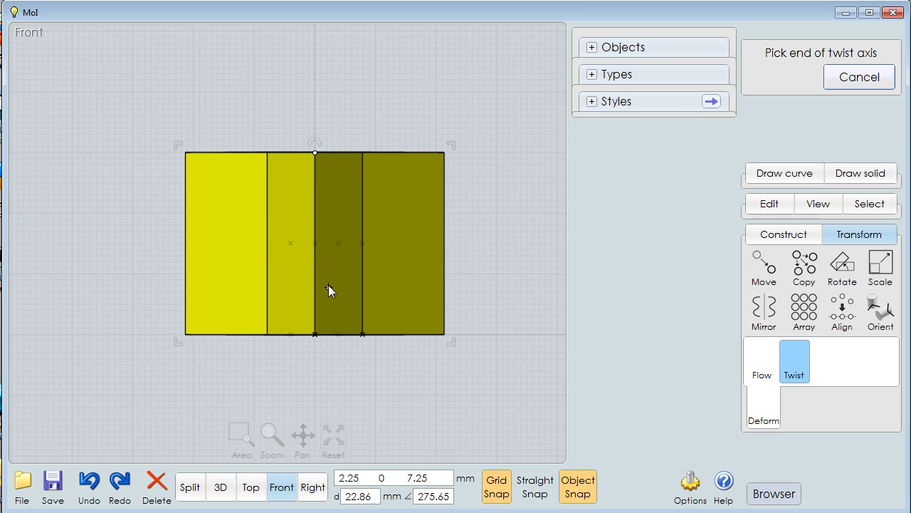
left_click(317, 334)
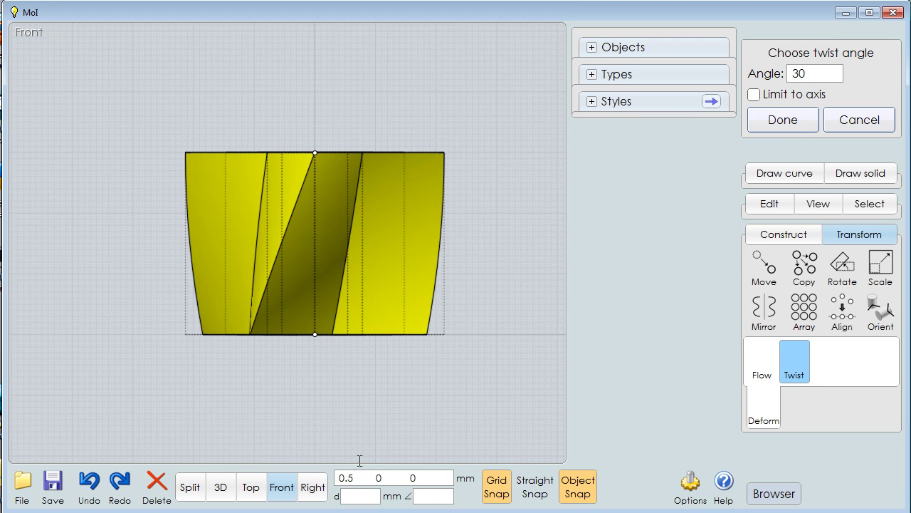
left_click(809, 81)
left_click(771, 71)
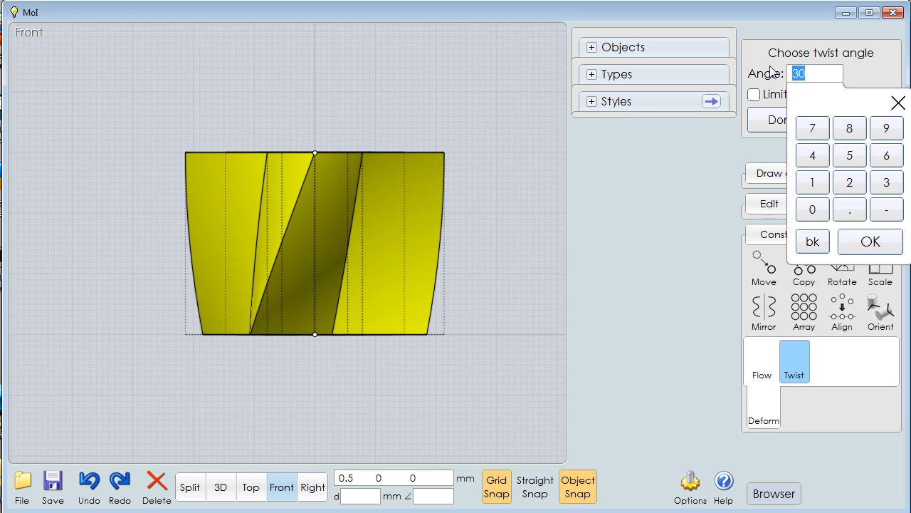
type("-30")
key("Return")
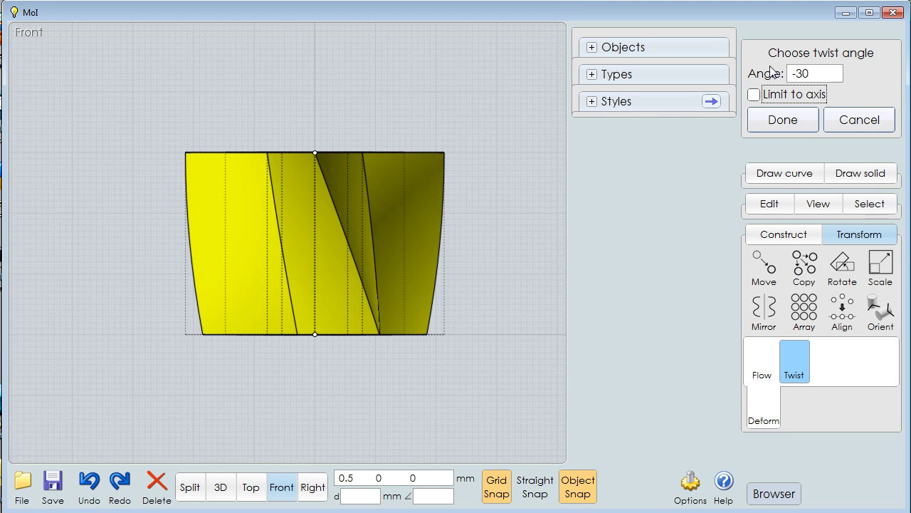
Switch to the 3D perspective view and orbit to inspect the counter-twisted ring
left_click(249, 489)
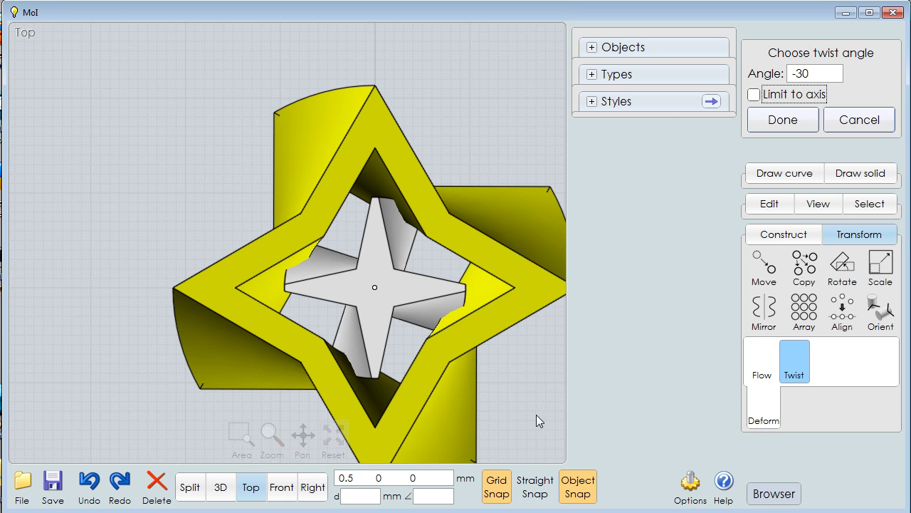
left_click(220, 486)
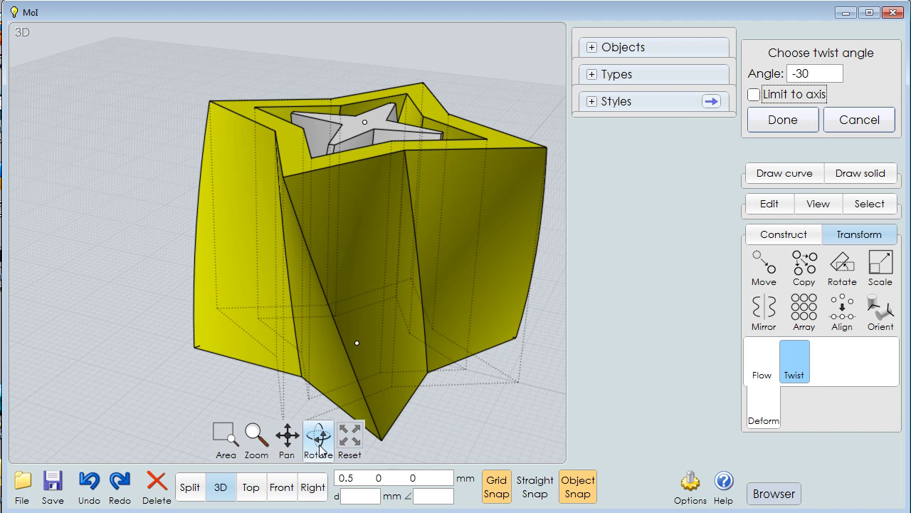
mouse_move(318, 435)
left_mouse_down()
mouse_move(340, 416)
mouse_move(328, 442)
mouse_move(334, 431)
left_mouse_up()
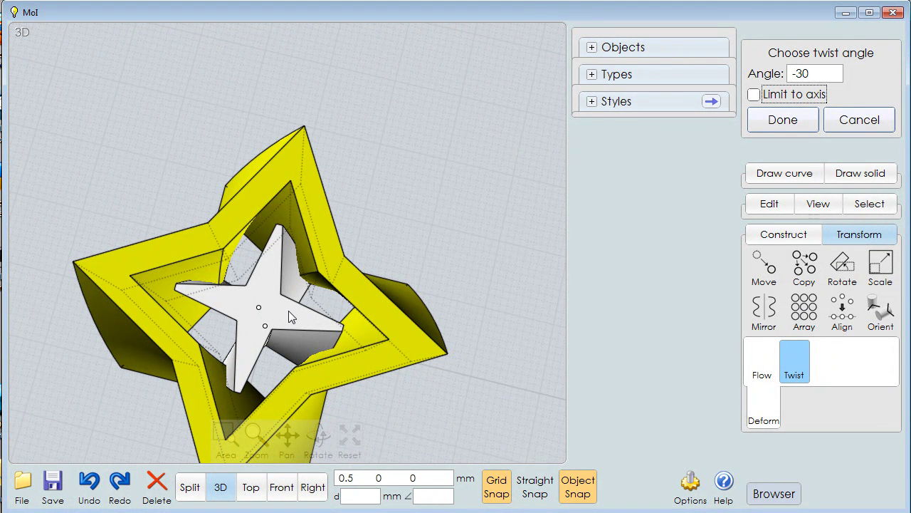
Confirm the ring's -30° twist, then Boolean-union the star ring with the inner star
left_click(783, 118)
left_click(267, 246)
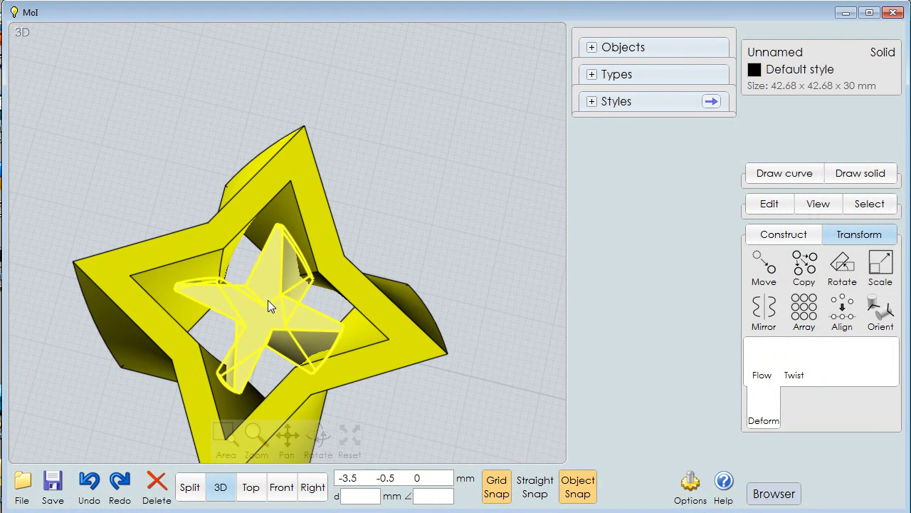
left_click(776, 234)
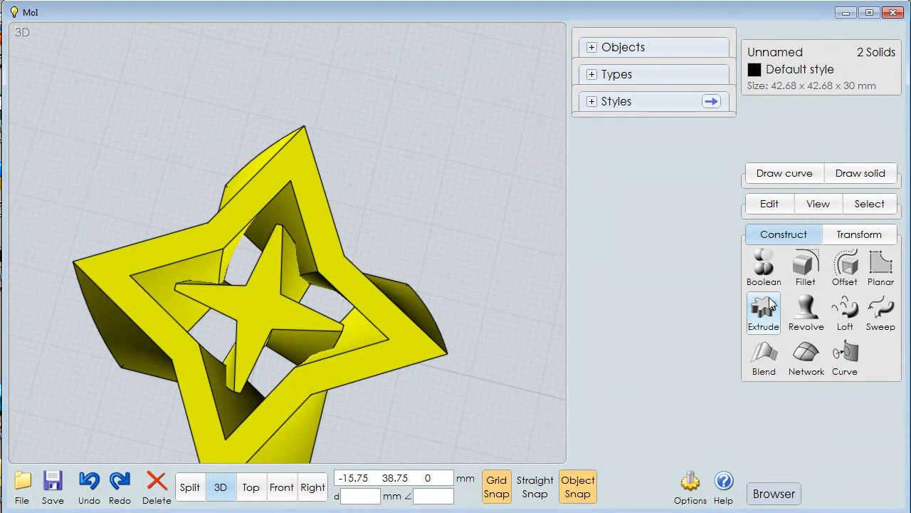
left_click(762, 272)
left_click(796, 269)
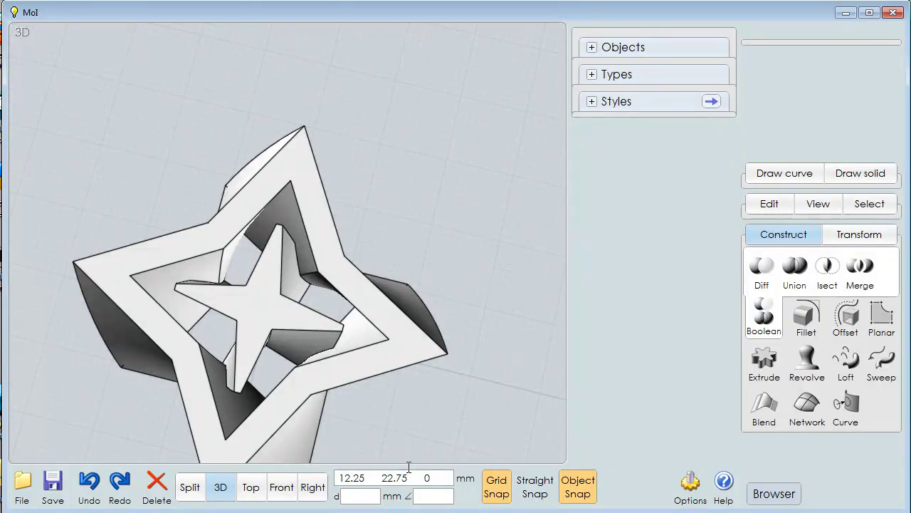
Orbit the view and briefly select the merged star solid to inspect the union
mouse_move(259, 416)
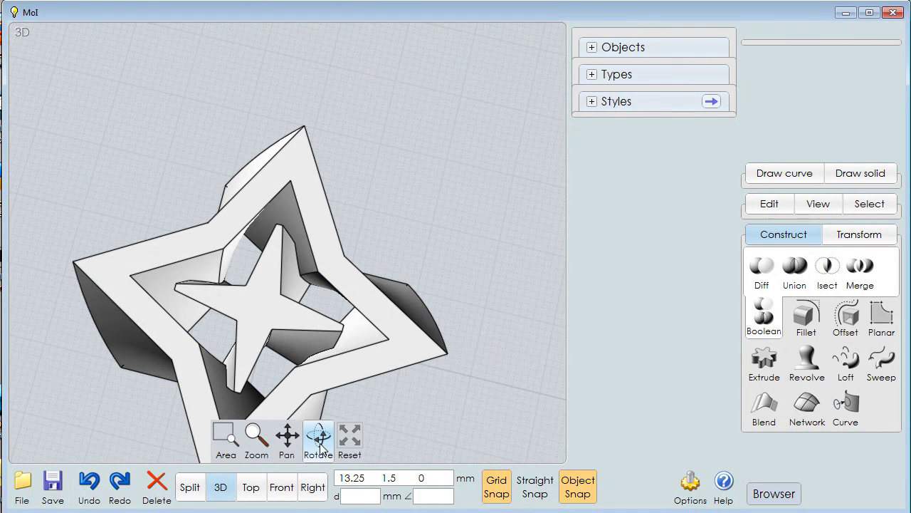
mouse_move(318, 436)
left_mouse_down()
mouse_move(305, 478)
mouse_move(325, 398)
mouse_move(326, 434)
left_mouse_up()
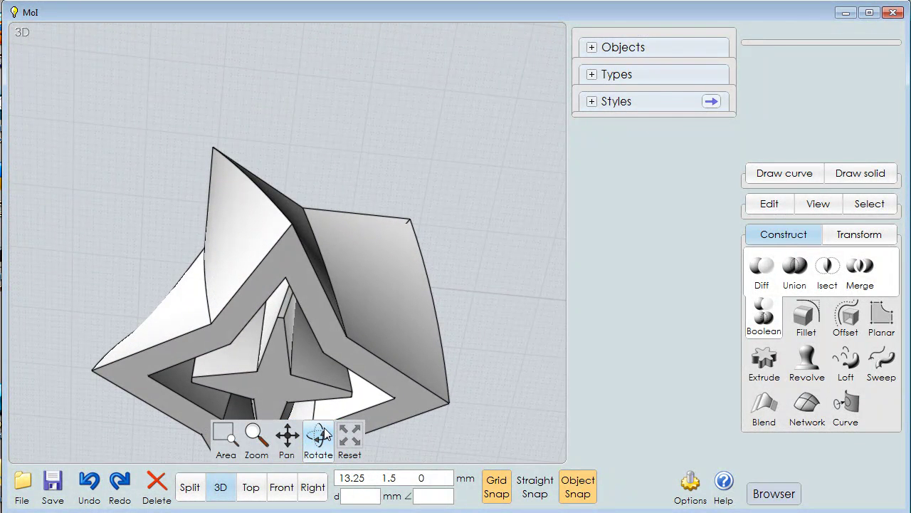
left_click(421, 403)
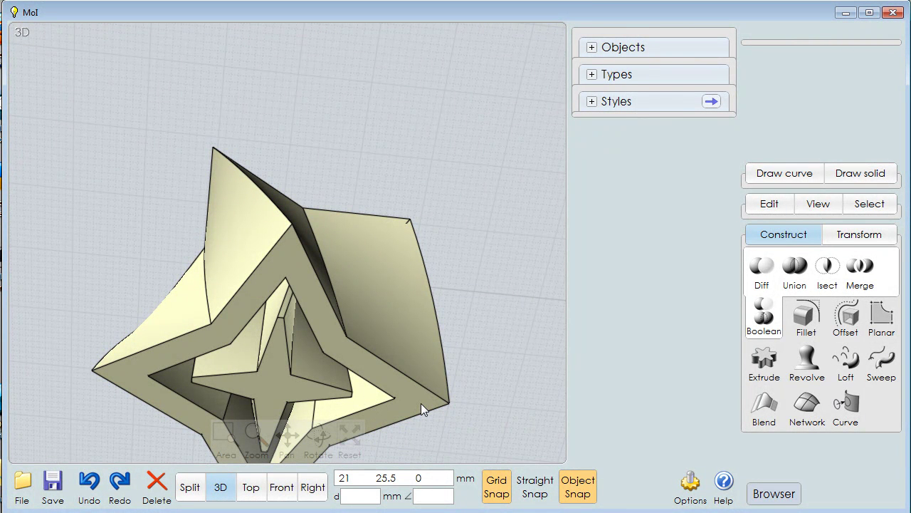
left_click(524, 377)
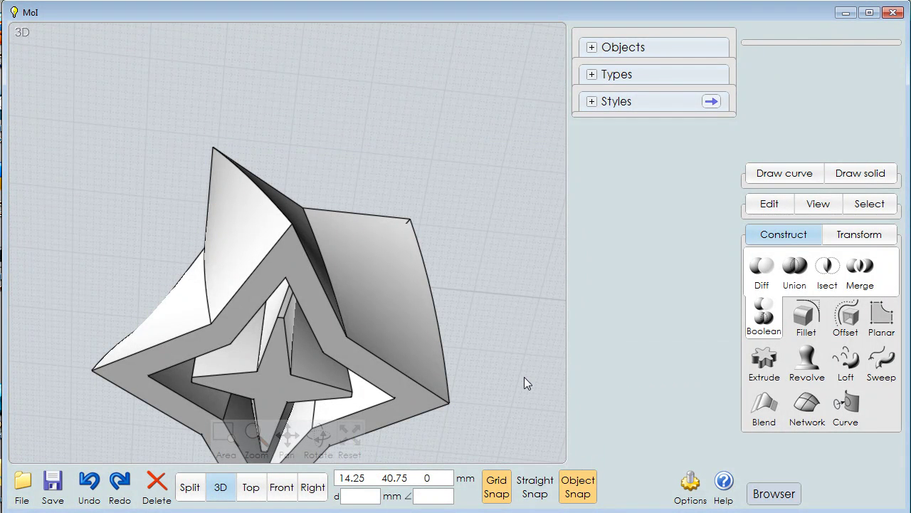